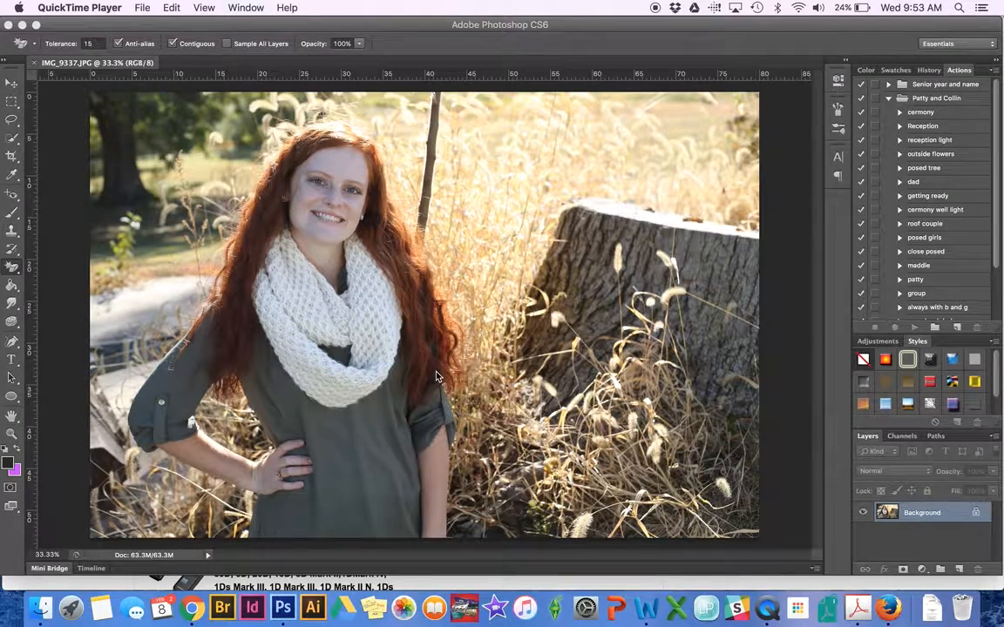
With the portrait IMG_9337.JPG in Photoshop, show the Image > Adjustments submenu.
{"action": "left_click", "coordinate": [181, 138]}
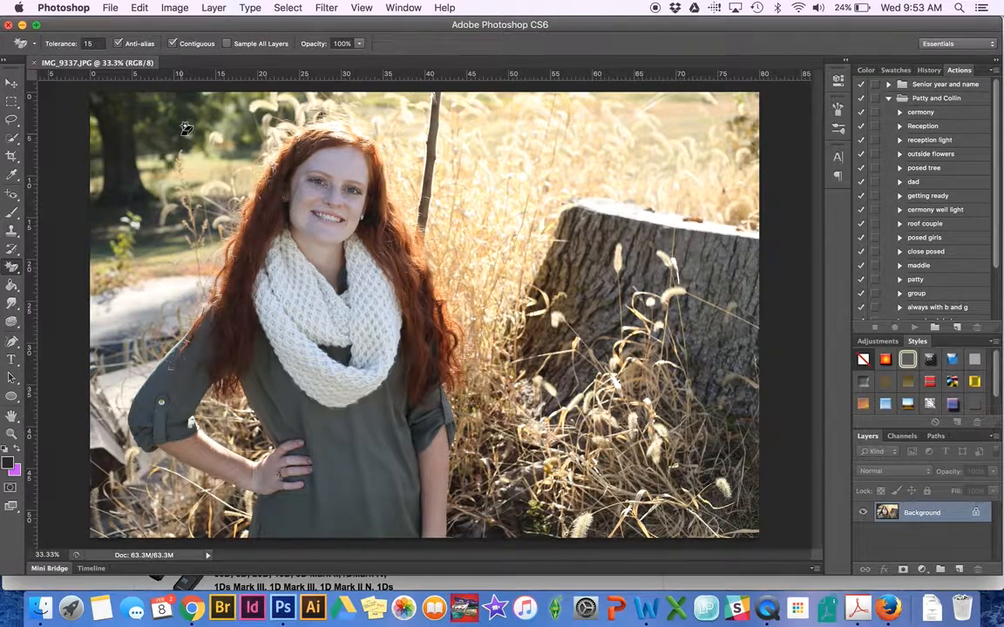
{"action": "left_click", "coordinate": [174, 7]}
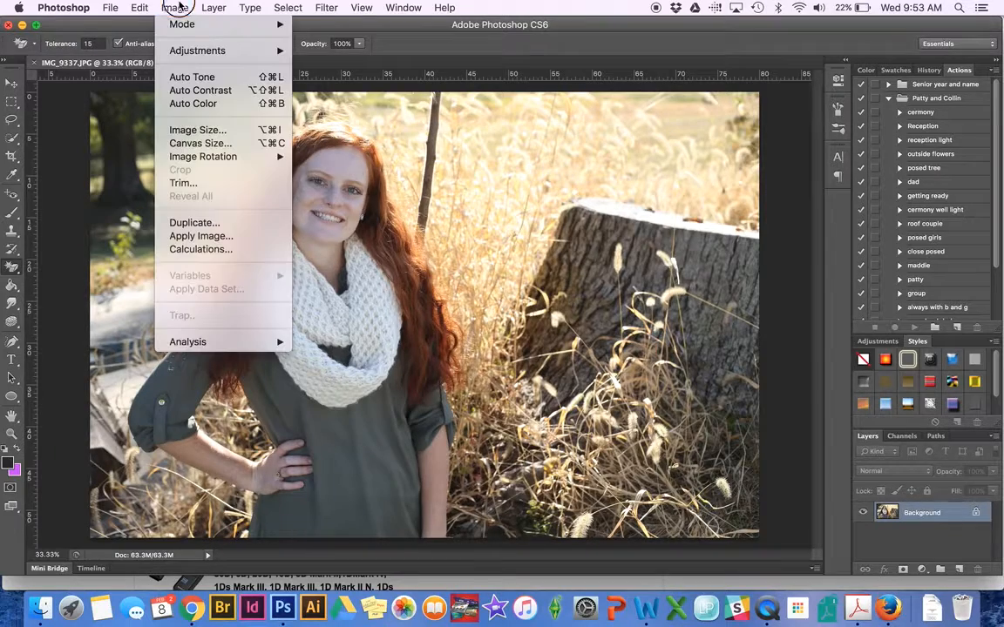
{"action": "mouse_move", "coordinate": [165, 49]}
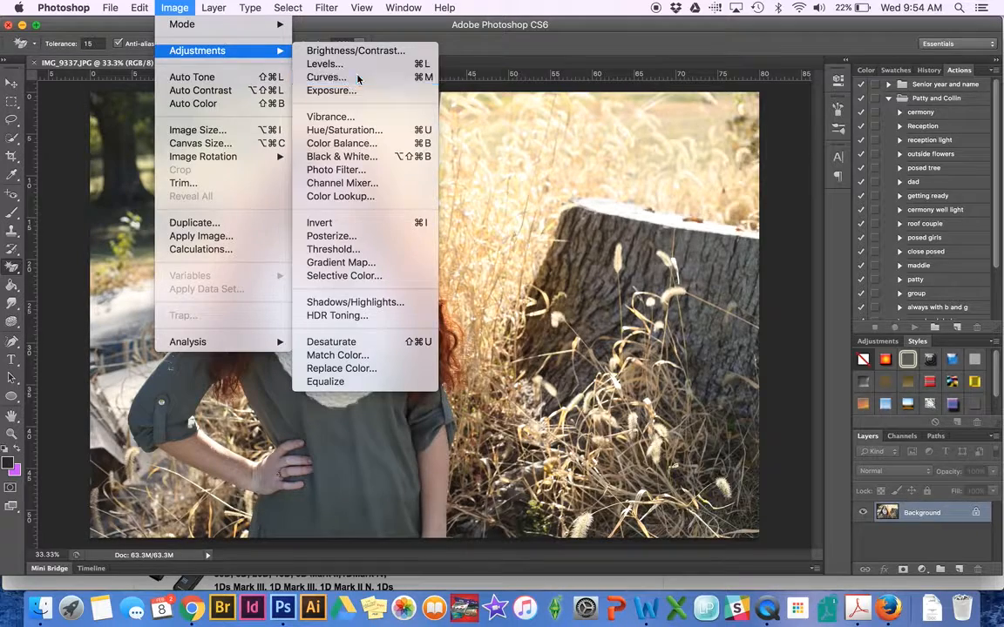
Start a Curves adjustment and lift an RGB midtone point from Input 115 to Output 146.
{"action": "left_click", "coordinate": [357, 77]}
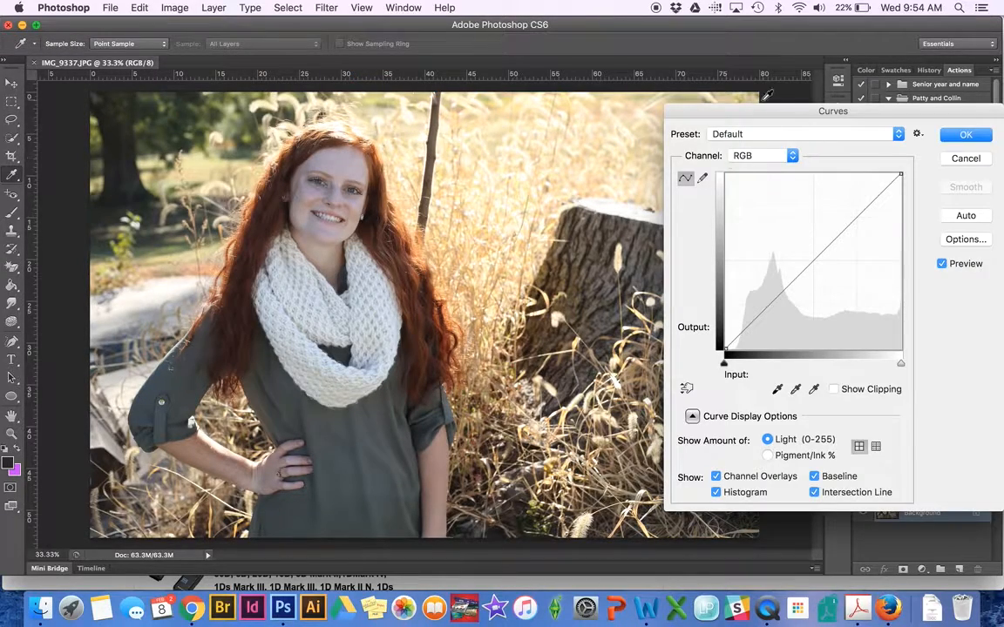
{"action": "left_click_drag", "start_coordinate": [859, 117], "coordinate": [718, 42]}
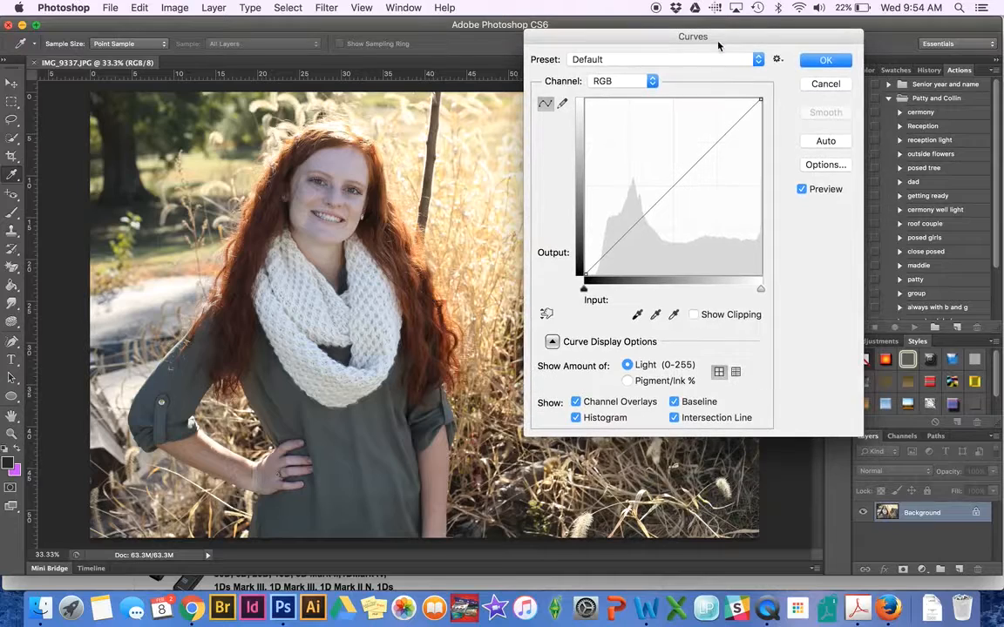
{"action": "mouse_move", "coordinate": [676, 186]}
{"action": "left_mouse_down"}
{"action": "mouse_move", "coordinate": [689, 202]}
{"action": "mouse_move", "coordinate": [661, 171]}
{"action": "mouse_move", "coordinate": [710, 150]}
{"action": "mouse_move", "coordinate": [717, 101]}
{"action": "mouse_move", "coordinate": [717, 140]}
{"action": "mouse_move", "coordinate": [685, 189]}
{"action": "mouse_move", "coordinate": [630, 224]}
{"action": "mouse_move", "coordinate": [601, 228]}
{"action": "mouse_move", "coordinate": [663, 201]}
{"action": "mouse_move", "coordinate": [676, 186]}
{"action": "mouse_move", "coordinate": [664, 176]}
{"action": "left_mouse_up"}
{"action": "left_click", "coordinate": [674, 187]}
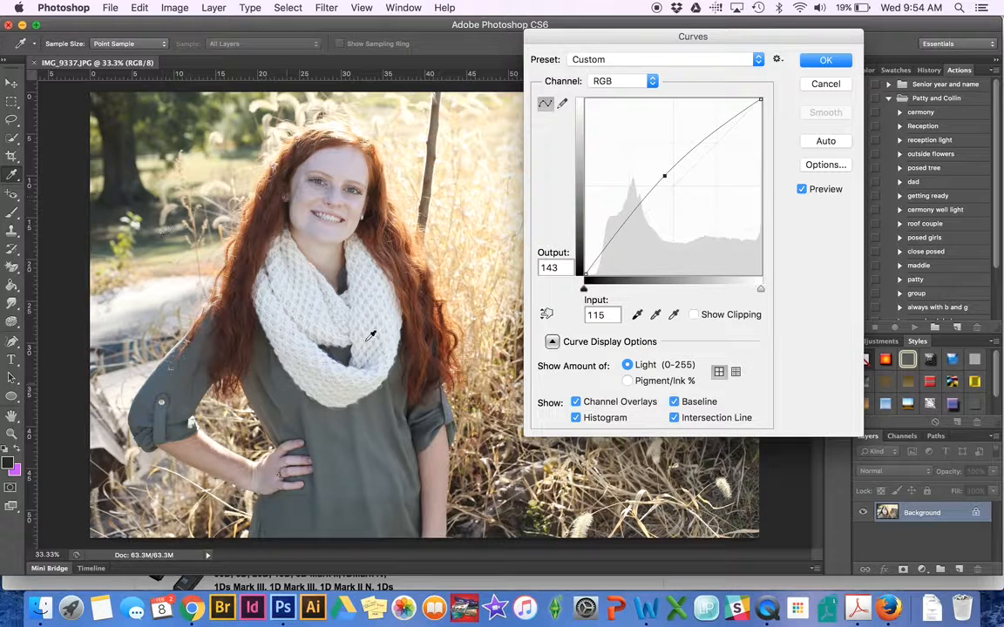
{"action": "left_click_drag", "start_coordinate": [663, 175], "coordinate": [663, 171]}
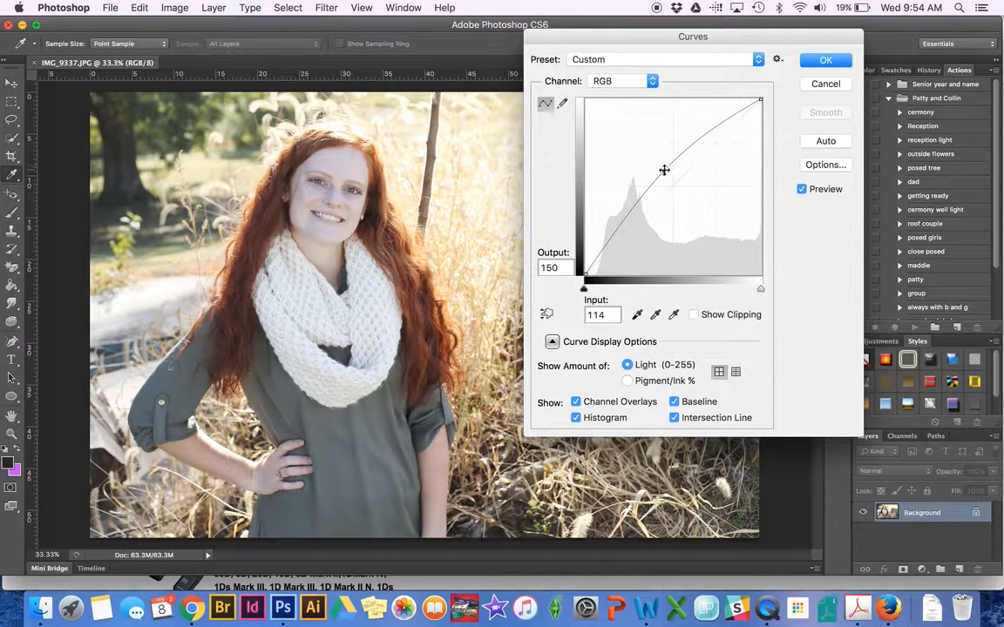
{"action": "left_click_drag", "start_coordinate": [664, 170], "coordinate": [664, 173]}
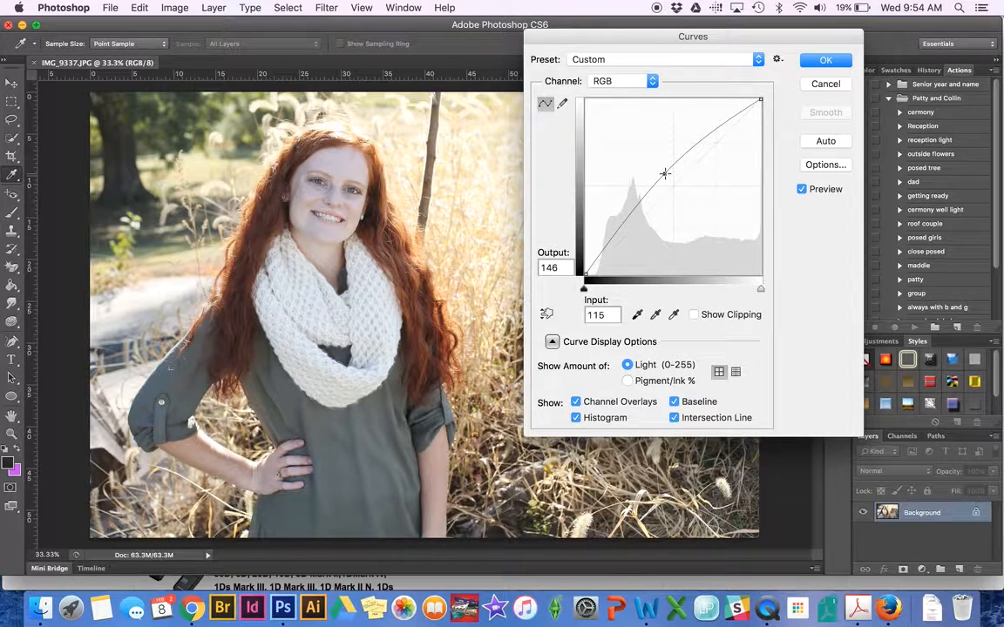
{"action": "left_click_drag", "start_coordinate": [680, 39], "coordinate": [792, 56]}
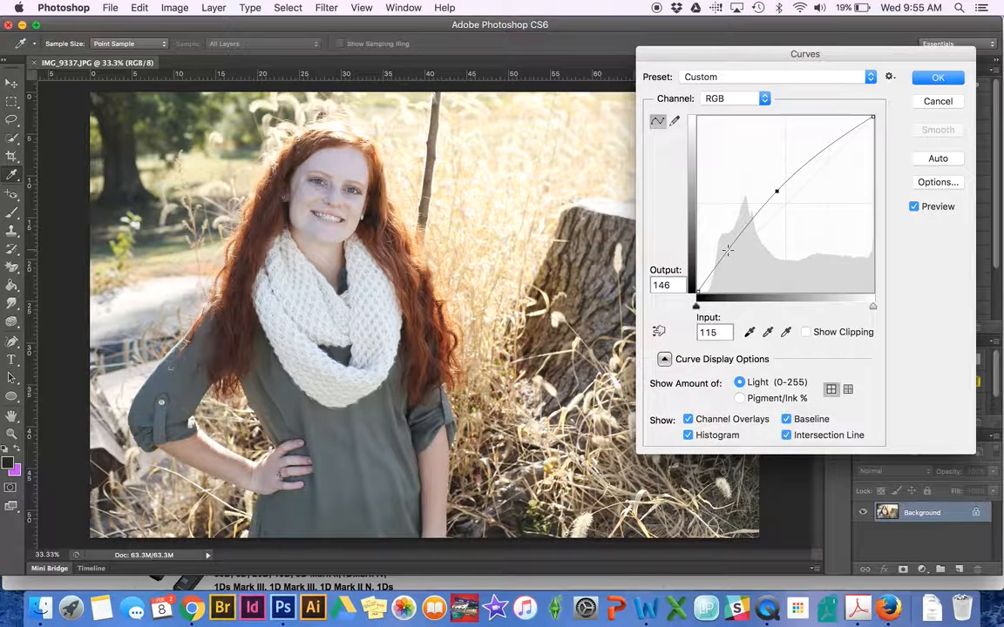
Deepen the shadows with a lowered curve point and raise a highlight point from 197 to 223.
{"action": "left_click_drag", "start_coordinate": [727, 250], "coordinate": [729, 254]}
{"action": "mouse_move", "coordinate": [728, 253]}
{"action": "left_mouse_down"}
{"action": "mouse_move", "coordinate": [742, 262]}
{"action": "mouse_move", "coordinate": [714, 232]}
{"action": "mouse_move", "coordinate": [736, 243]}
{"action": "left_mouse_up"}
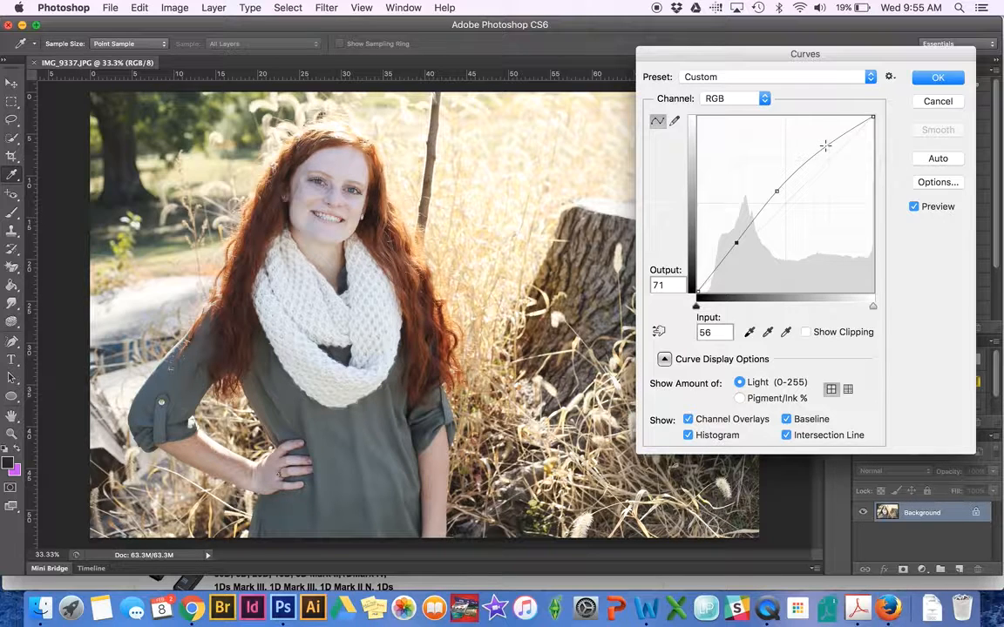
{"action": "mouse_move", "coordinate": [824, 146]}
{"action": "left_mouse_down"}
{"action": "mouse_move", "coordinate": [820, 134]}
{"action": "mouse_move", "coordinate": [840, 142]}
{"action": "mouse_move", "coordinate": [841, 161]}
{"action": "mouse_move", "coordinate": [833, 138]}
{"action": "left_mouse_up"}
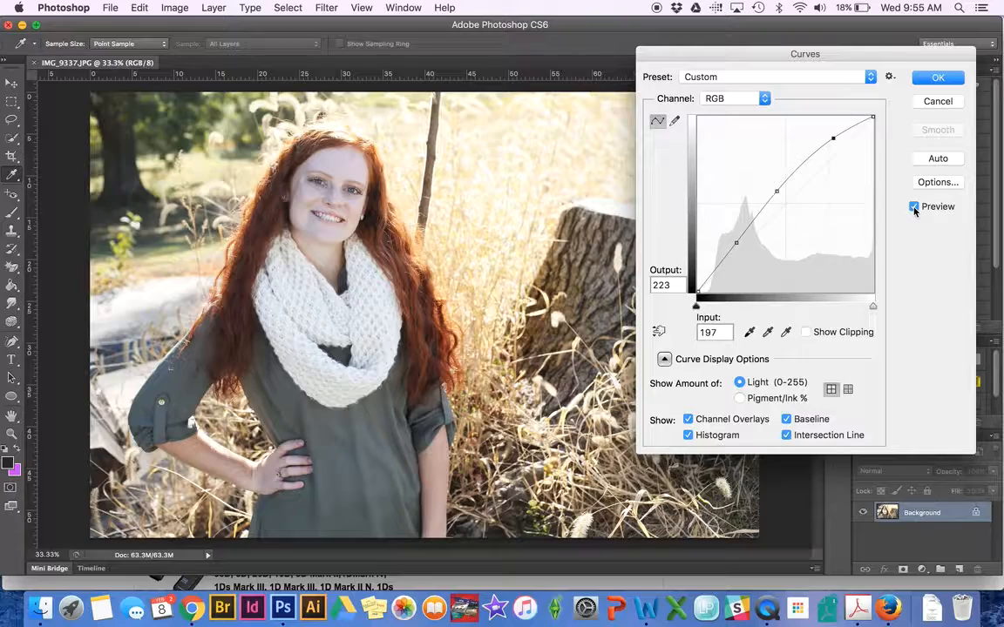
Compare the three-point curve against the original and apply it.
{"action": "left_click", "coordinate": [913, 207]}
{"action": "left_click", "coordinate": [913, 208]}
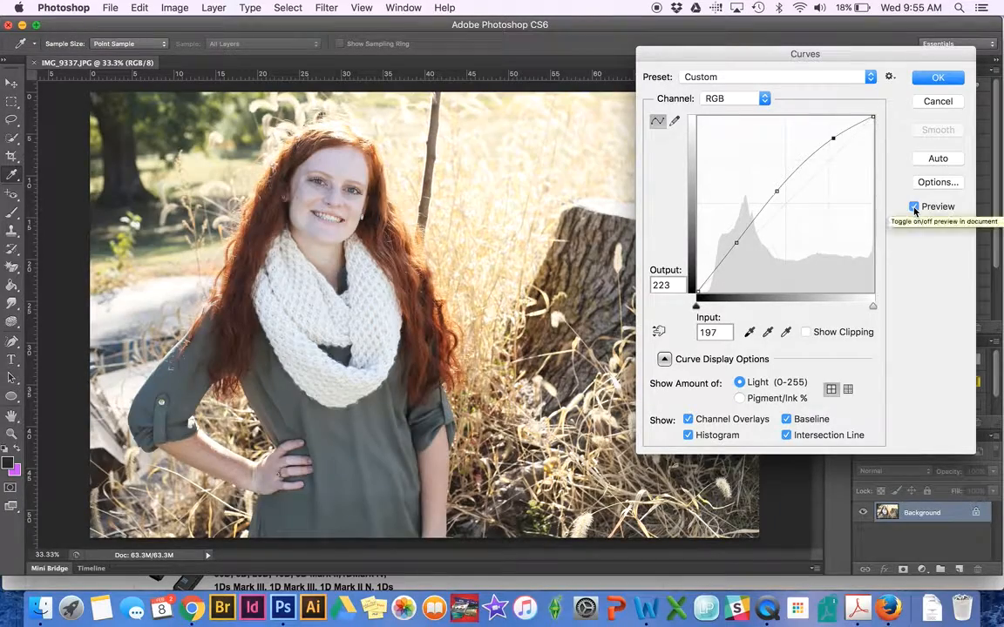
{"action": "left_click", "coordinate": [913, 208]}
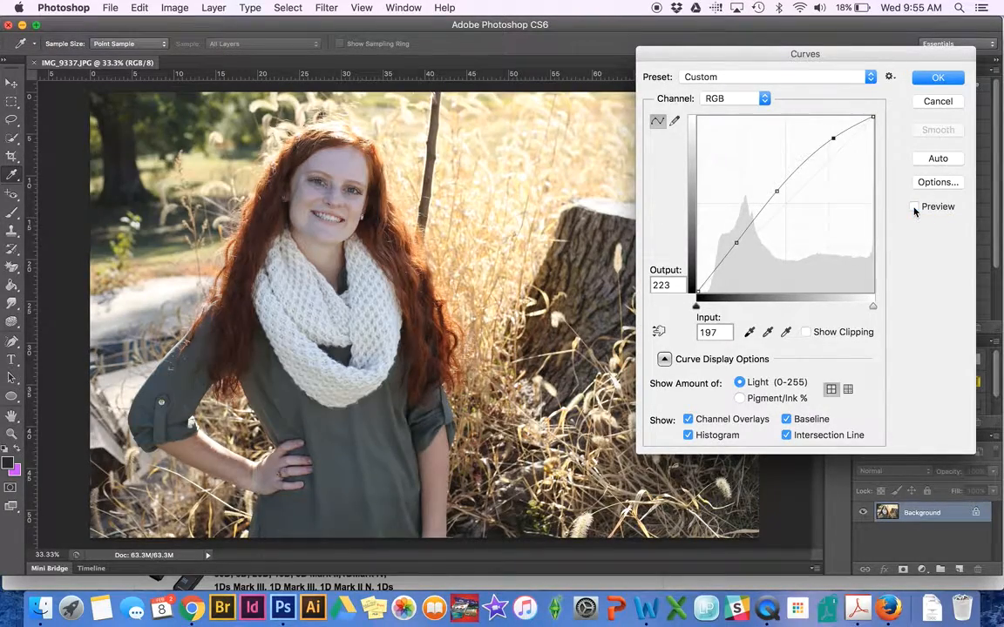
{"action": "left_click", "coordinate": [913, 207]}
{"action": "left_click", "coordinate": [913, 208]}
{"action": "left_click", "coordinate": [913, 208]}
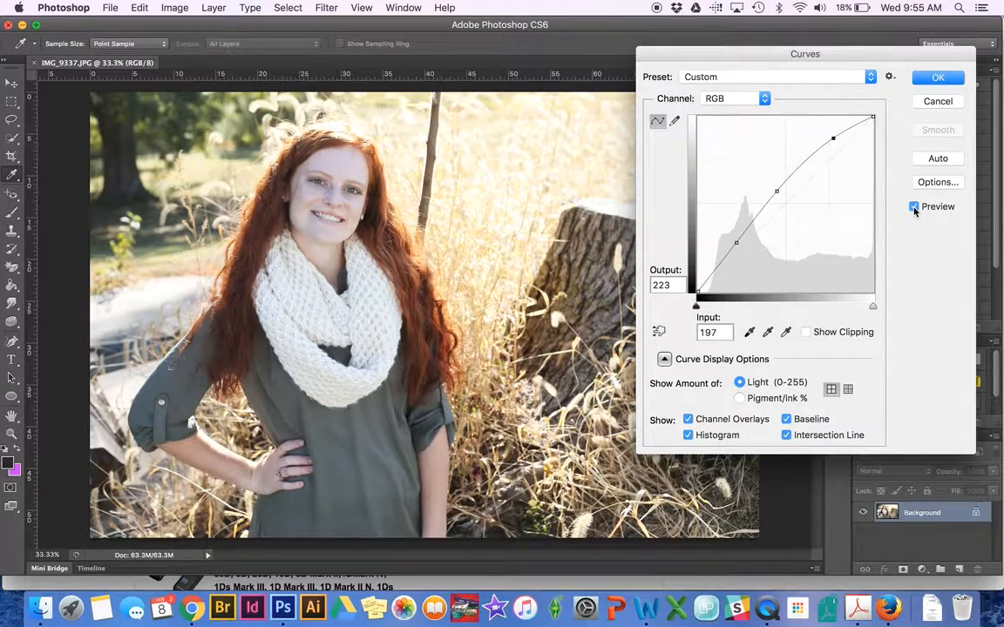
{"action": "left_click", "coordinate": [932, 78]}
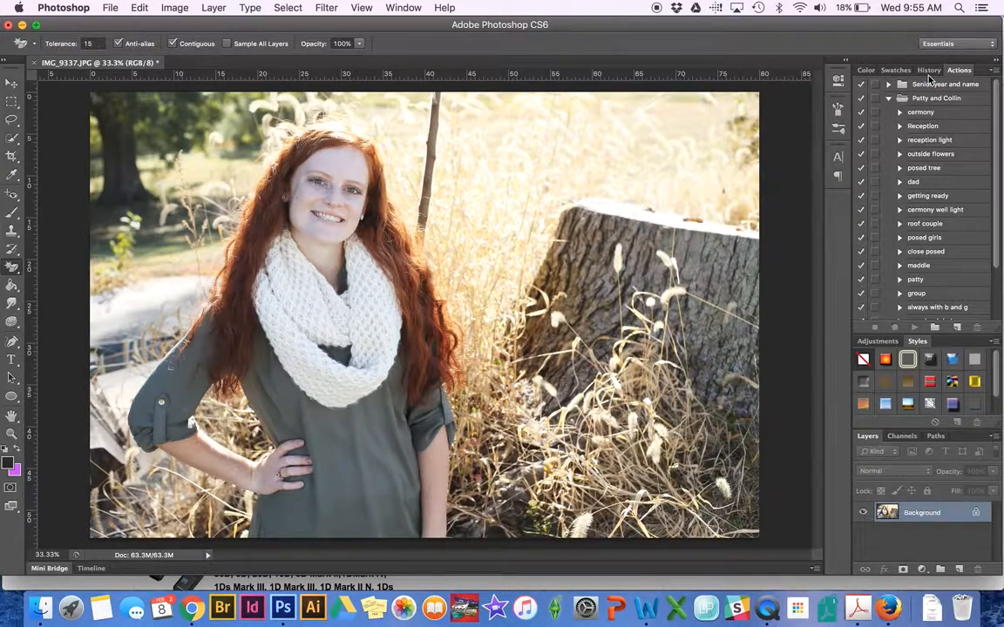
{"action": "left_click", "coordinate": [185, 7]}
Start a Levels adjustment and set the black input level to 10.
{"action": "mouse_move", "coordinate": [187, 53]}
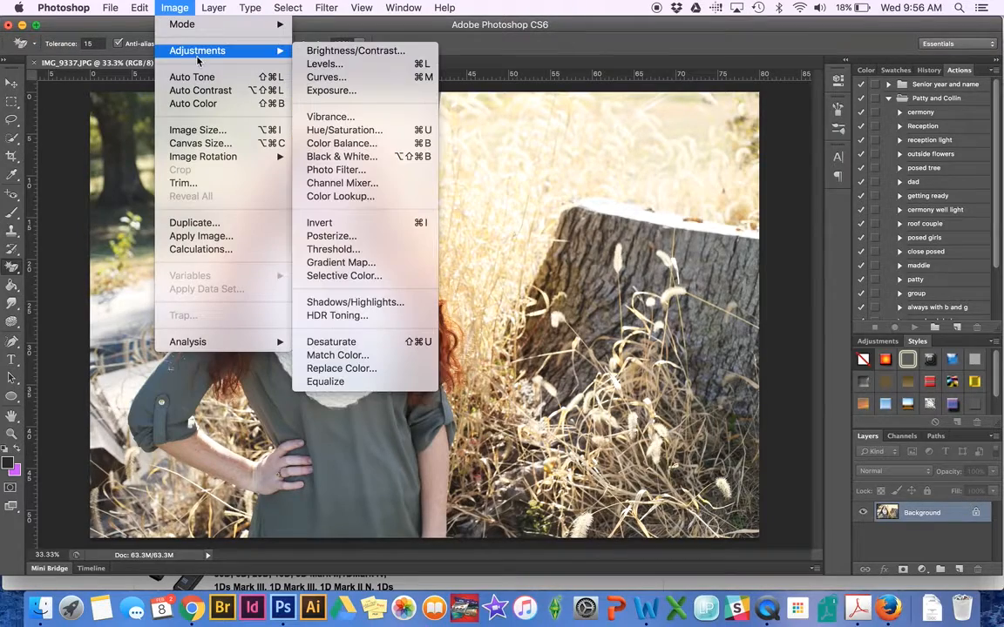
{"action": "left_click", "coordinate": [346, 66]}
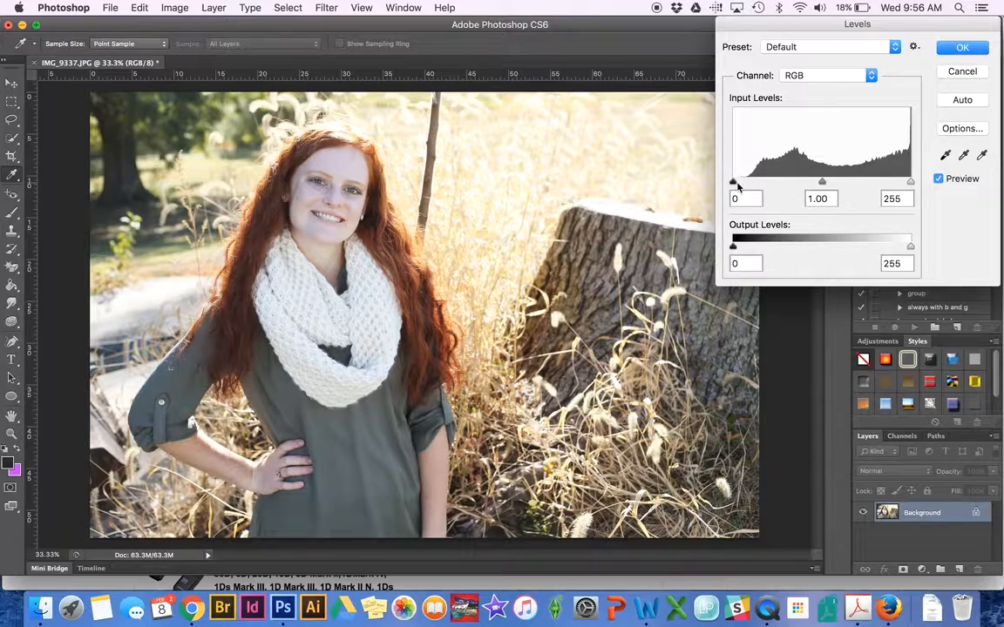
{"action": "left_click_drag", "start_coordinate": [732, 184], "coordinate": [755, 184]}
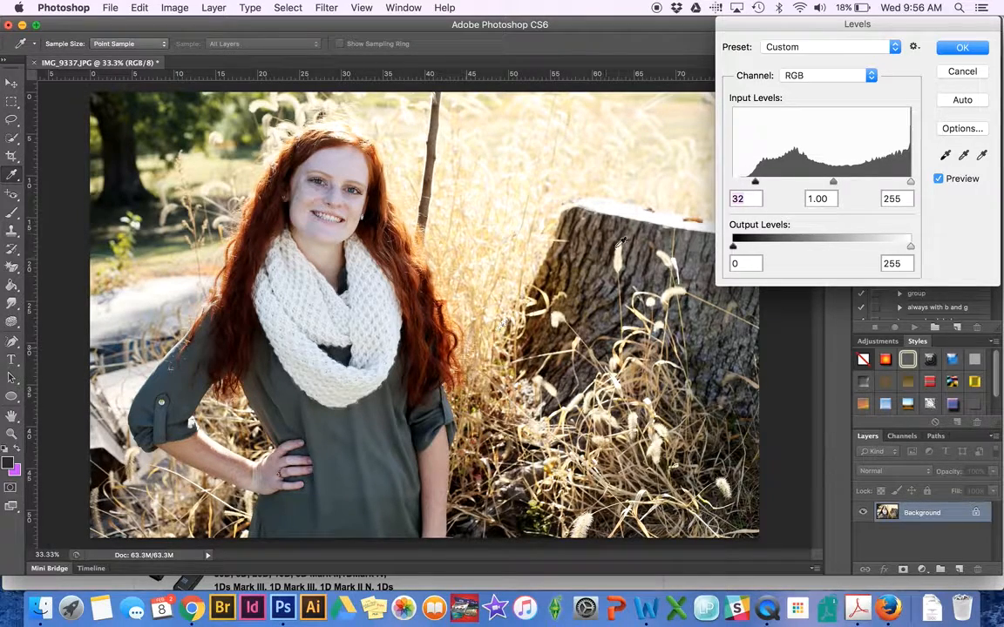
{"action": "mouse_move", "coordinate": [755, 183]}
{"action": "left_mouse_down"}
{"action": "mouse_move", "coordinate": [728, 180]}
{"action": "mouse_move", "coordinate": [740, 182]}
{"action": "left_mouse_up"}
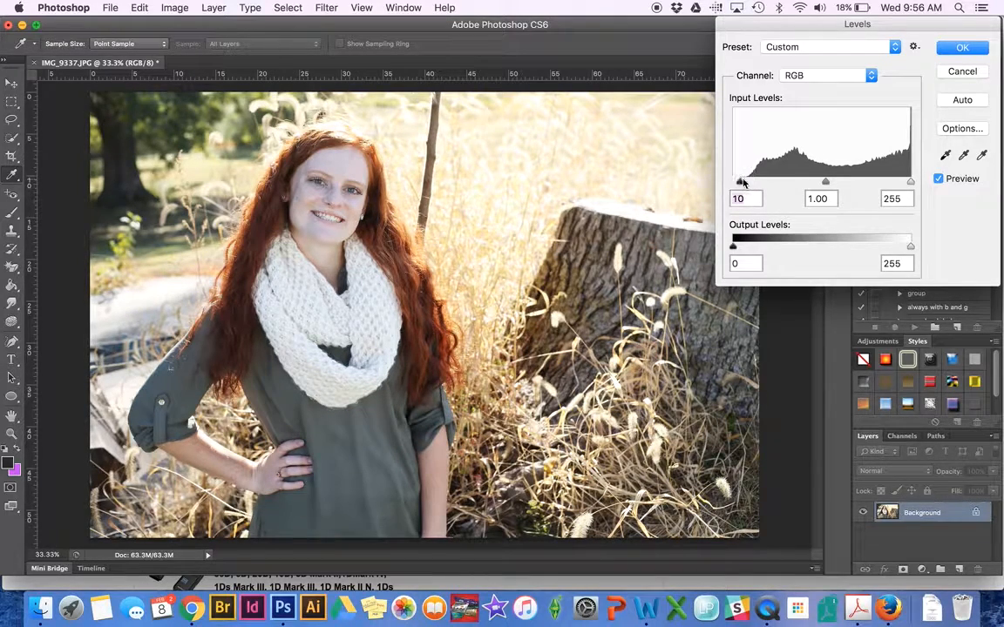
Compare the Levels preview and set the white input level to 238.
{"action": "left_click", "coordinate": [940, 184]}
{"action": "left_click", "coordinate": [940, 183]}
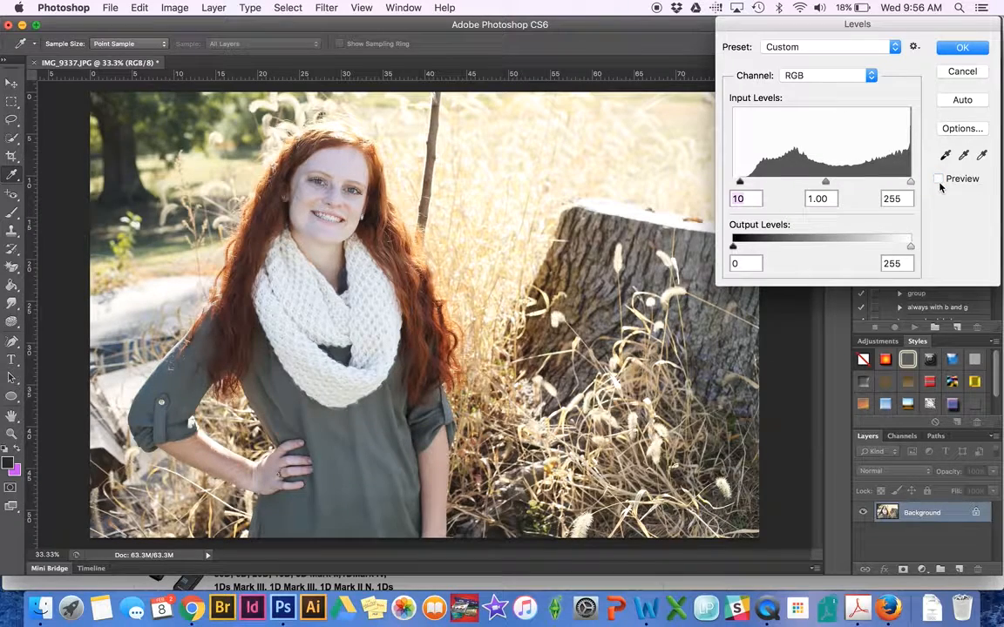
{"action": "left_click", "coordinate": [940, 183]}
{"action": "left_click", "coordinate": [938, 180]}
{"action": "left_click", "coordinate": [939, 179]}
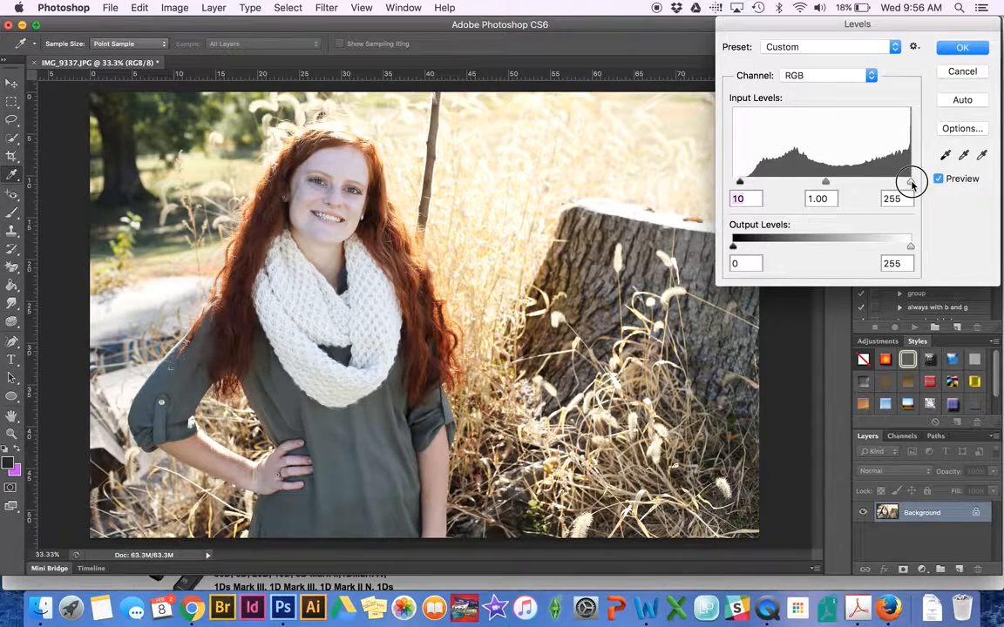
{"action": "left_click_drag", "start_coordinate": [911, 184], "coordinate": [898, 183]}
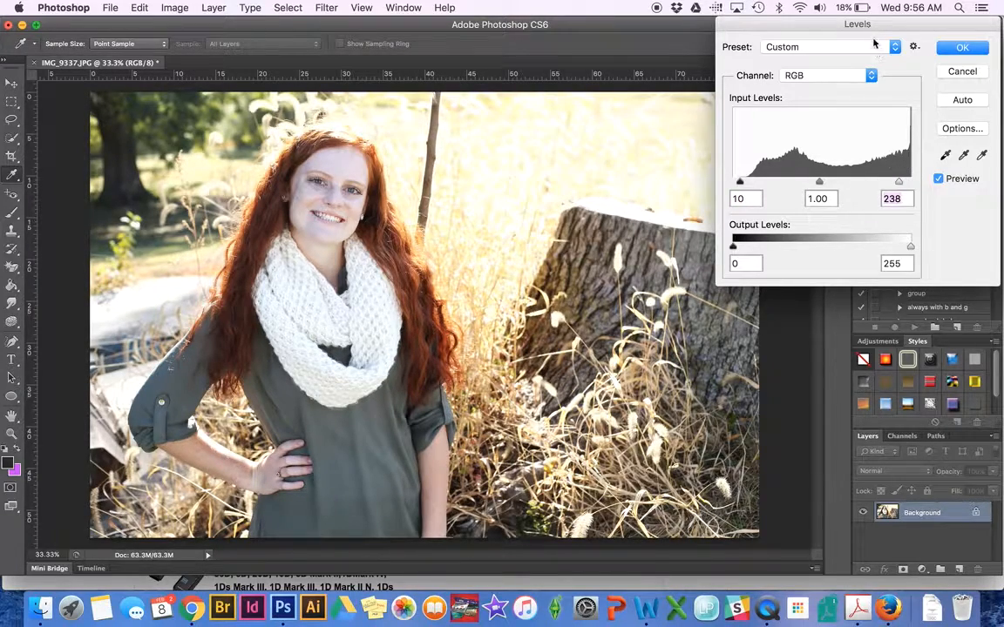
{"action": "left_click_drag", "start_coordinate": [858, 24], "coordinate": [896, 24]}
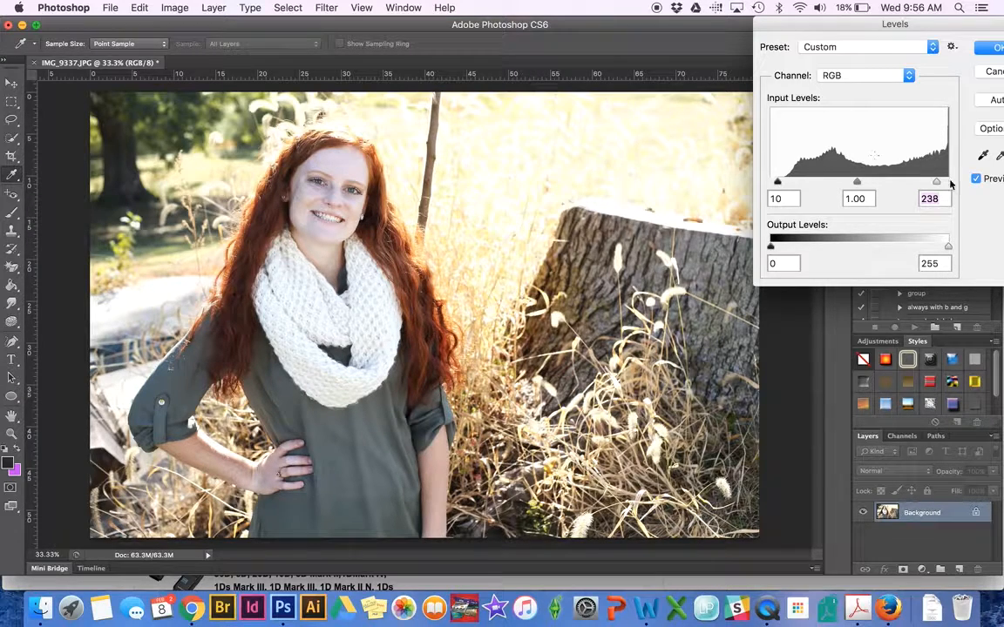
Return the white input to 255, set midtones to 1.03, compare, and apply Levels.
{"action": "left_click_drag", "start_coordinate": [936, 181], "coordinate": [988, 174]}
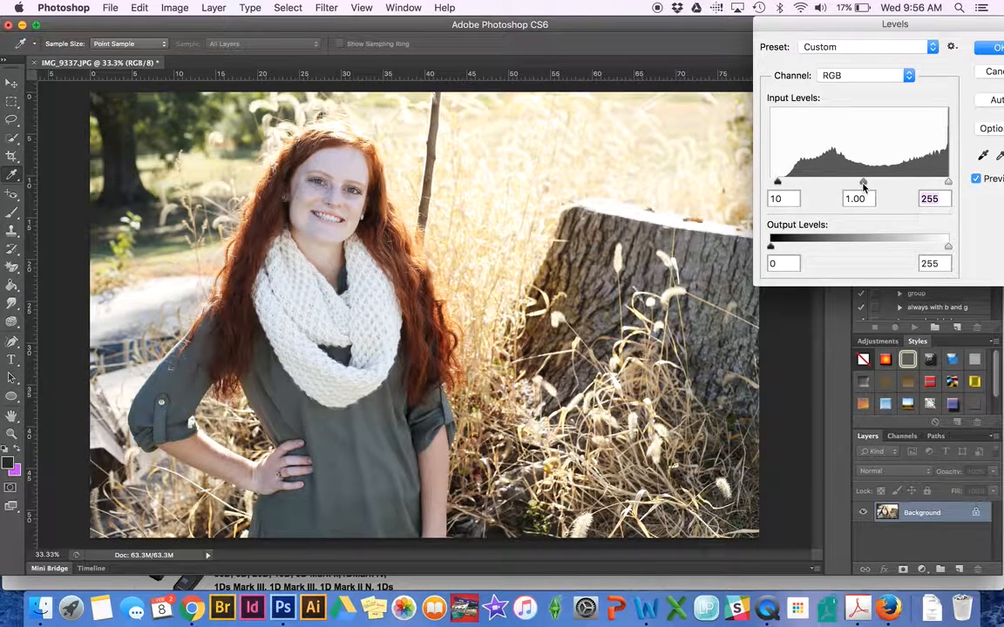
{"action": "mouse_move", "coordinate": [862, 183]}
{"action": "left_mouse_down"}
{"action": "mouse_move", "coordinate": [887, 184]}
{"action": "mouse_move", "coordinate": [859, 183]}
{"action": "left_mouse_up"}
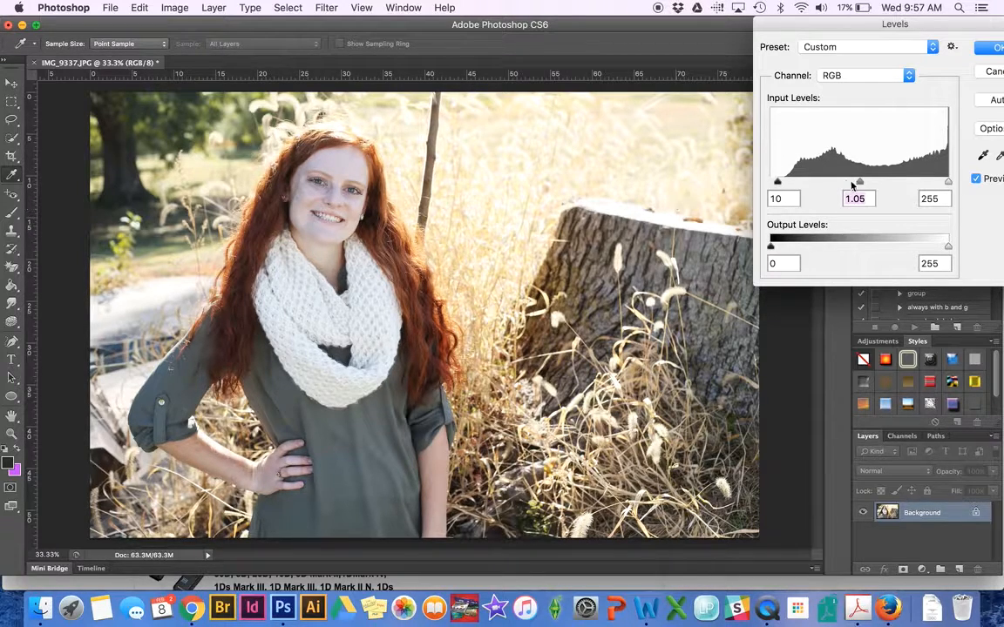
{"action": "left_click_drag", "start_coordinate": [859, 181], "coordinate": [879, 182]}
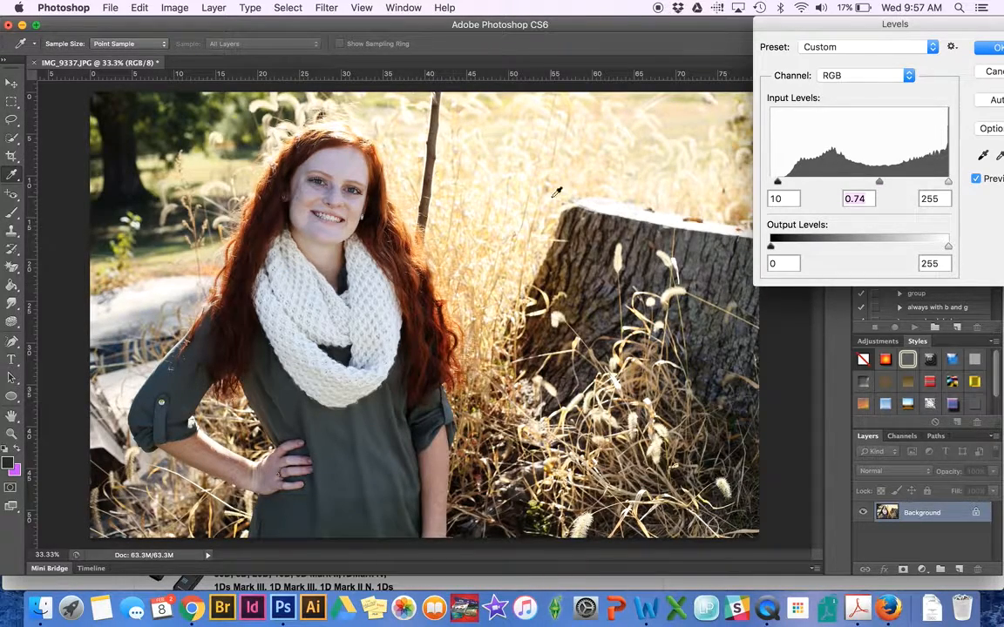
{"action": "left_click_drag", "start_coordinate": [879, 182], "coordinate": [861, 185]}
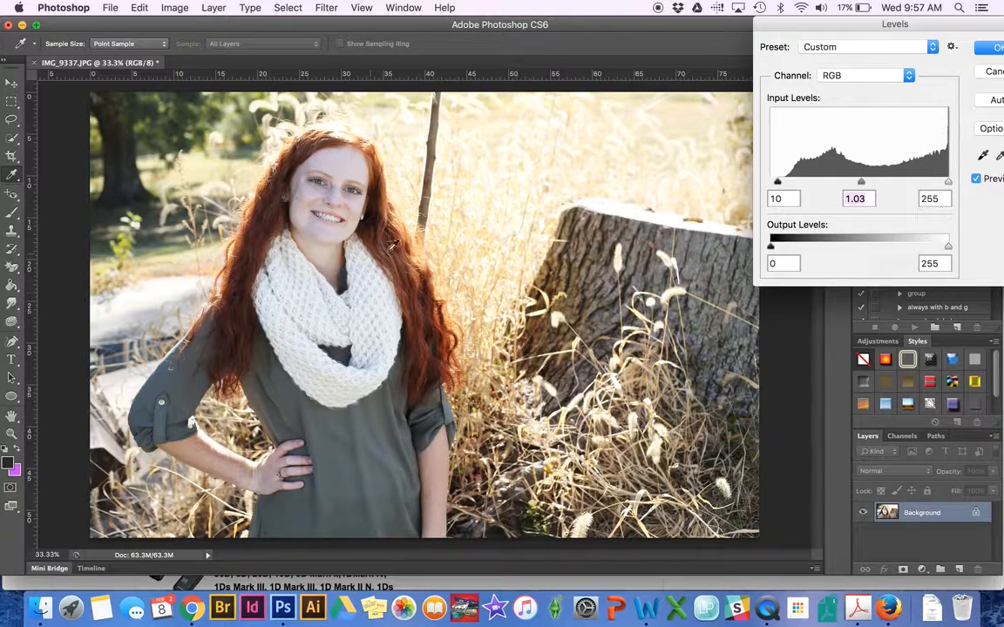
{"action": "left_click", "coordinate": [976, 179]}
{"action": "left_click", "coordinate": [976, 180]}
{"action": "left_click", "coordinate": [983, 48]}
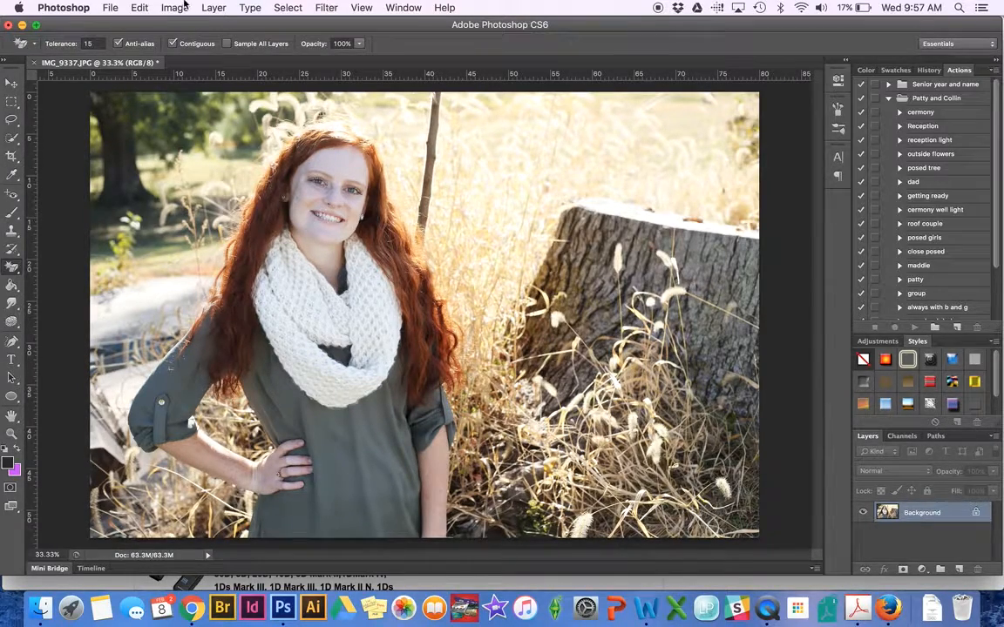
Start Filter > Sharpen > Smart Sharpen and compare its preview zoomed in on the face.
{"action": "left_click", "coordinate": [327, 7]}
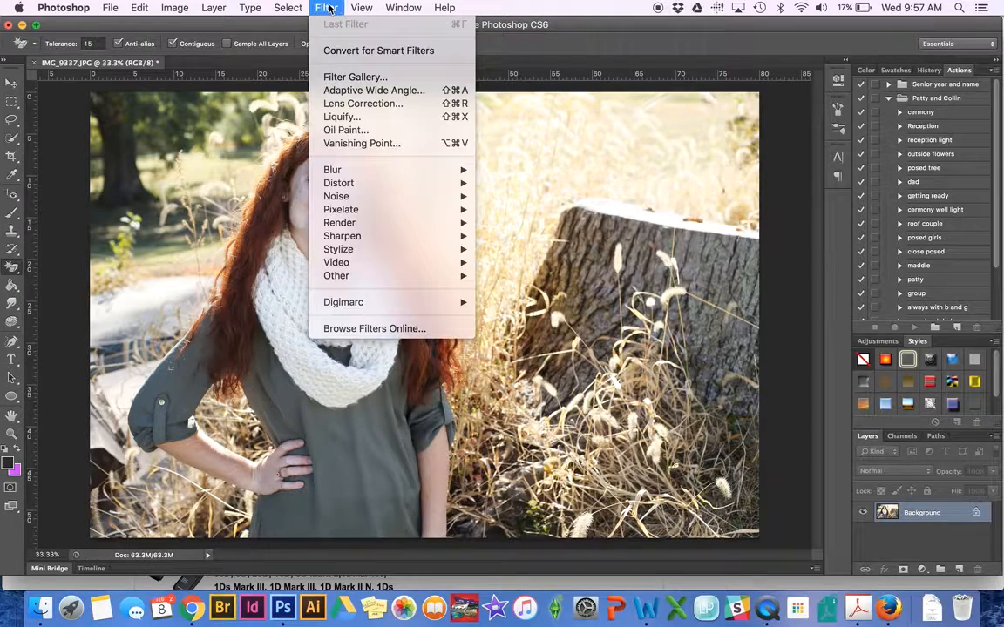
{"action": "mouse_move", "coordinate": [347, 239]}
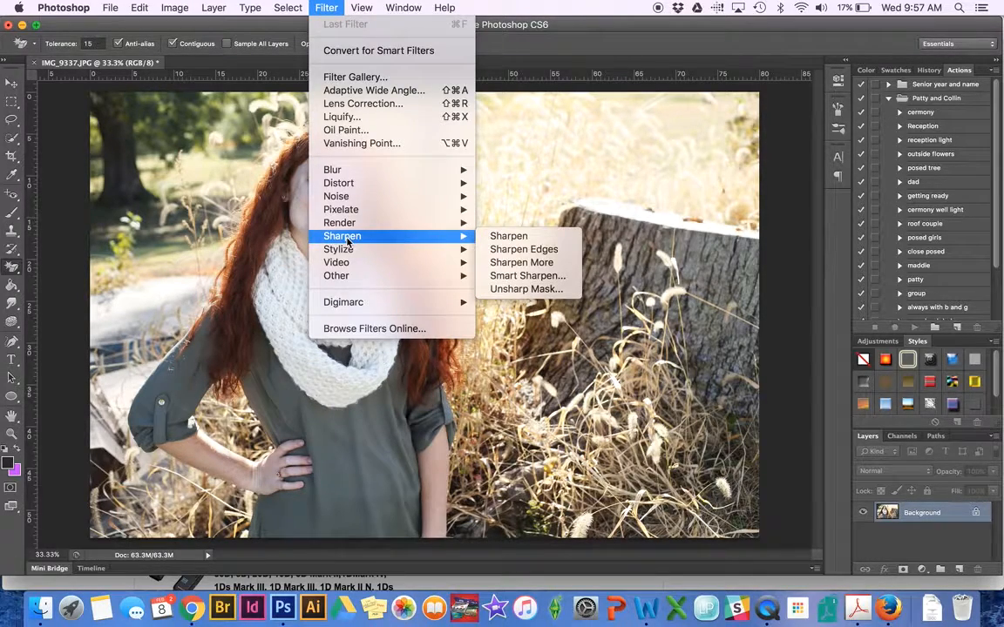
{"action": "left_click", "coordinate": [573, 276]}
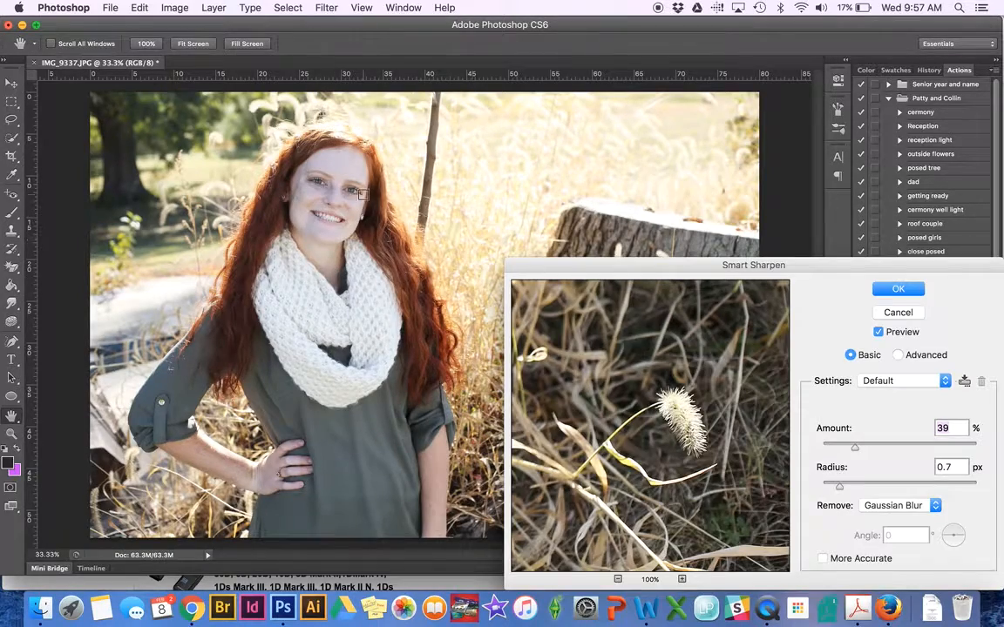
{"action": "key", "text": "super+plus"}
{"action": "key", "text": "super+plus"}
{"action": "key", "text": "super+plus"}
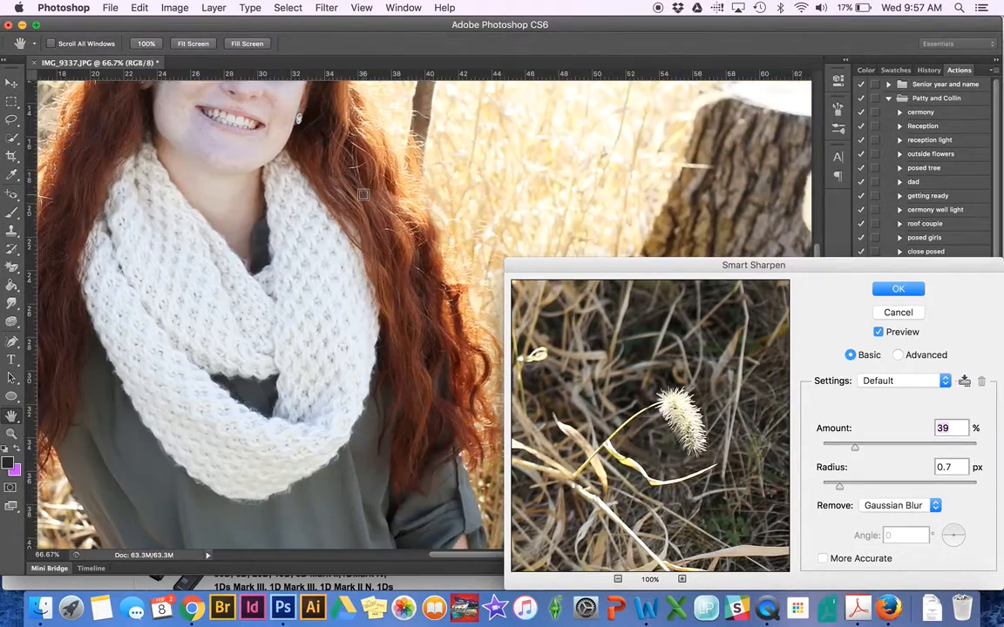
{"action": "key", "text": "super+plus"}
{"action": "scroll", "coordinate": [363, 194], "scroll_direction": "up", "scroll_amount": 10}
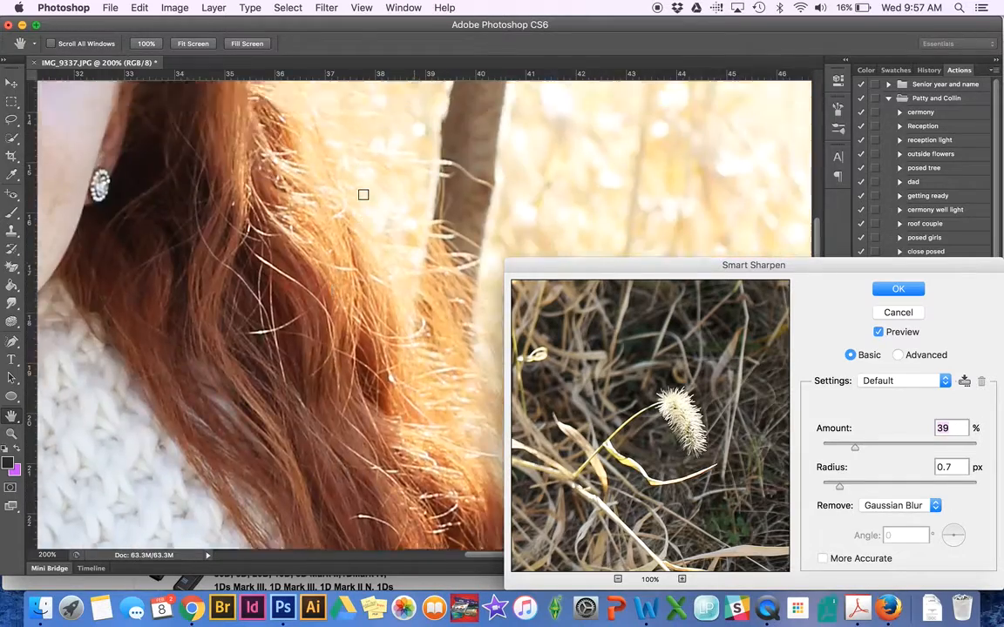
{"action": "scroll", "coordinate": [363, 194], "scroll_direction": "down", "scroll_amount": 10}
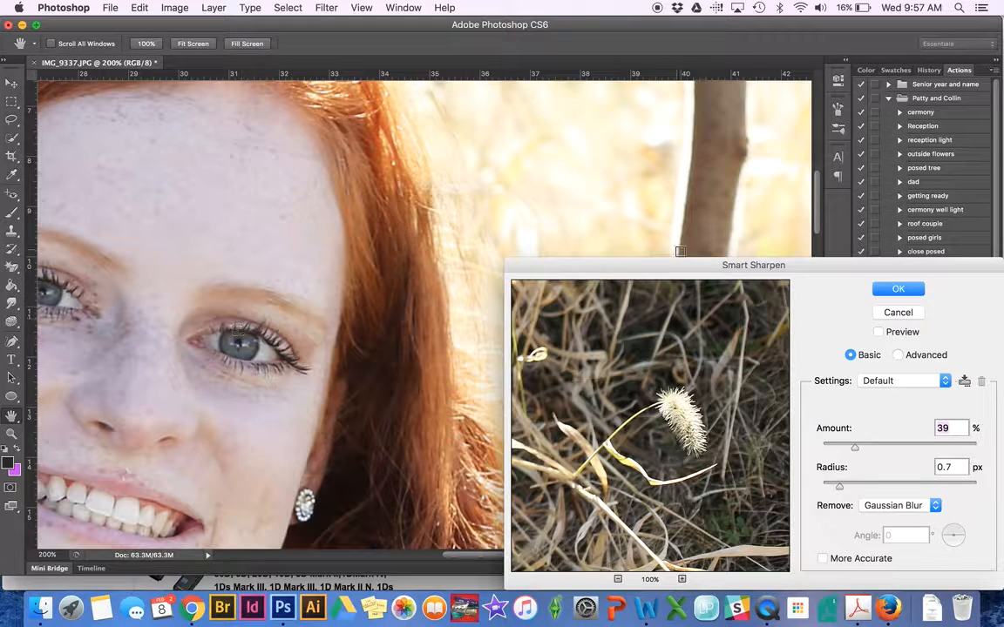
{"action": "left_click", "coordinate": [878, 332]}
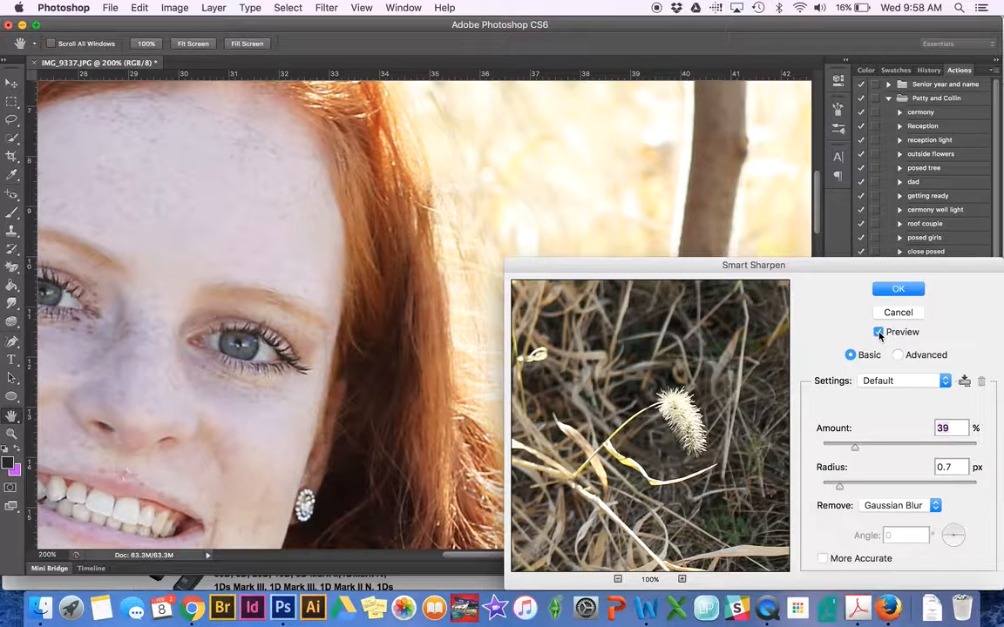
{"action": "left_click", "coordinate": [343, 226], "text": "super"}
{"action": "left_click", "coordinate": [343, 226], "text": "super"}
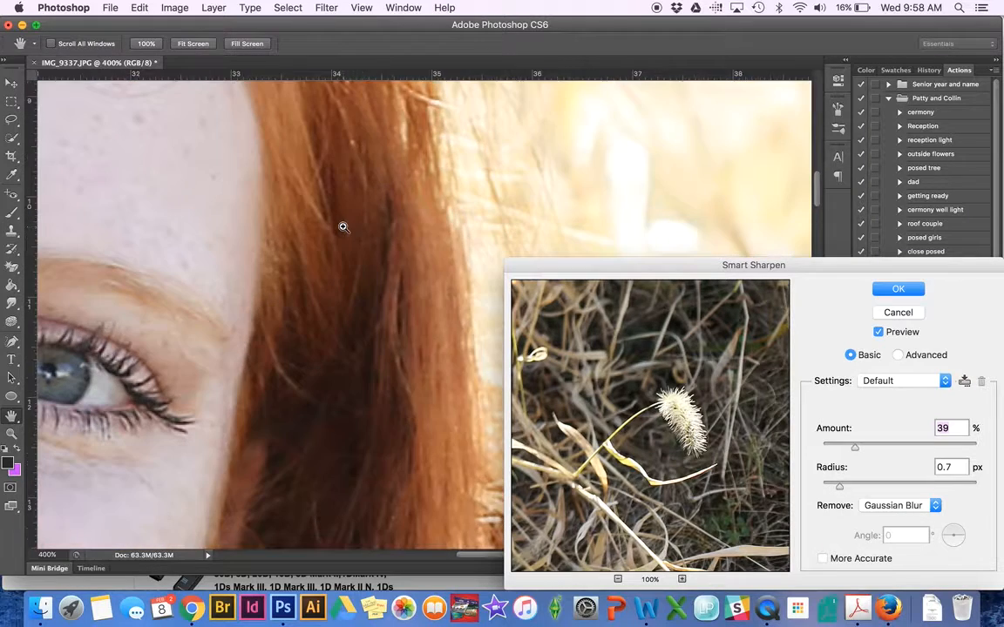
{"action": "scroll", "coordinate": [343, 227], "scroll_direction": "left", "scroll_amount": 5}
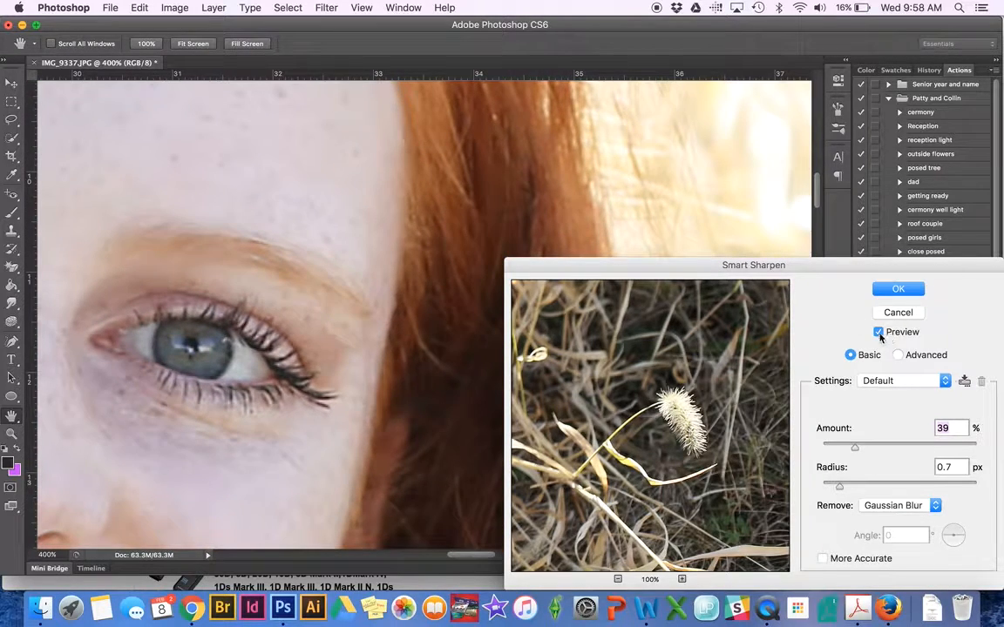
{"action": "left_click", "coordinate": [878, 333]}
{"action": "left_click", "coordinate": [878, 332]}
Zoom to 500% on the hair and raise the sharpening Amount to 328%.
{"action": "key", "text": "super+0"}
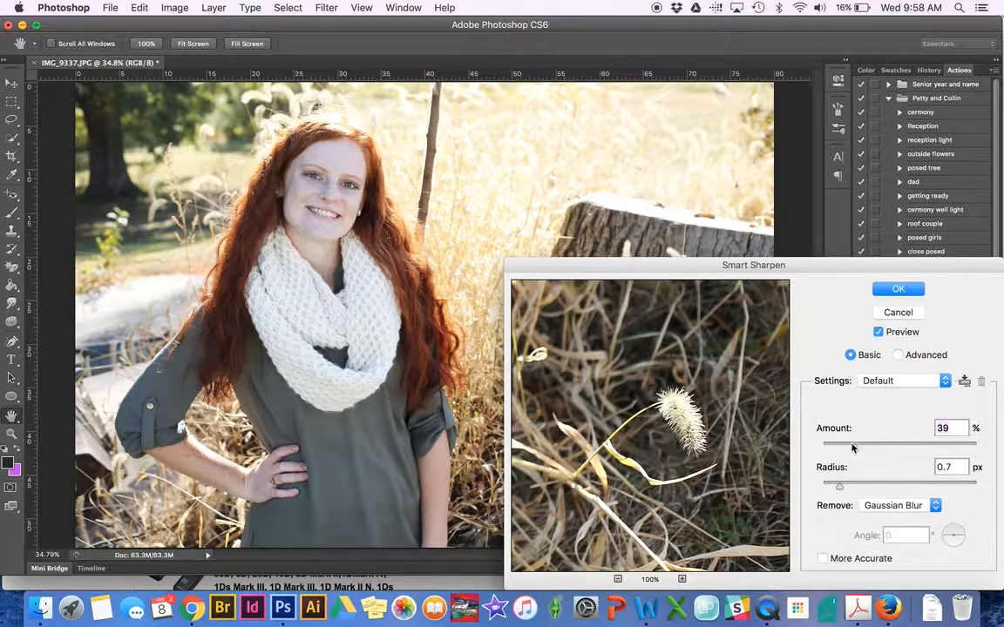
{"action": "key", "text": "super+equal"}
{"action": "key", "text": "super+equal"}
{"action": "key", "text": "super+equal"}
{"action": "key", "text": "super+equal"}
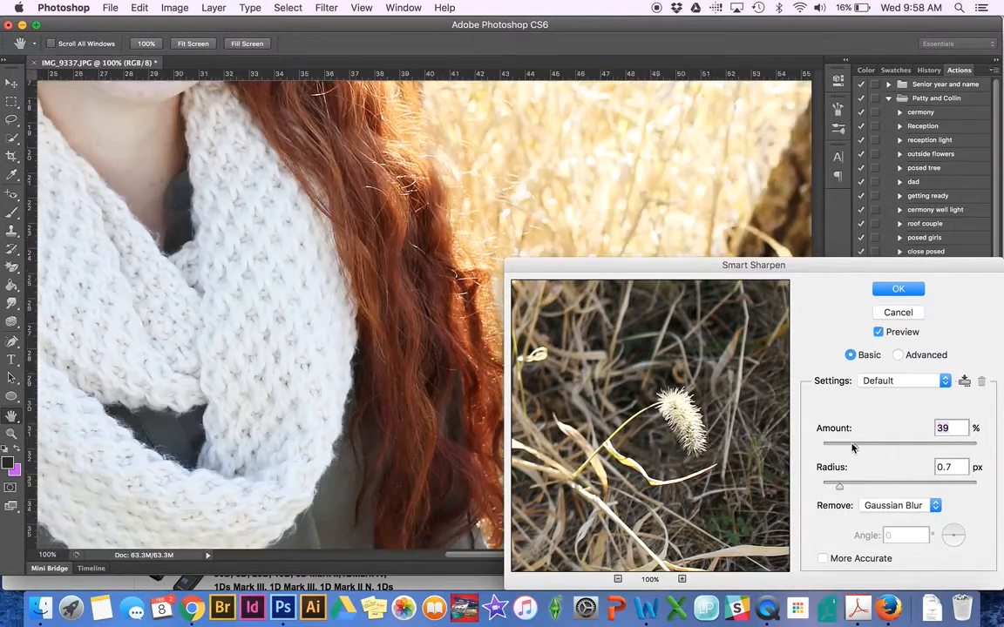
{"action": "key", "text": "super+equal"}
{"action": "key", "text": "super+equal"}
{"action": "key", "text": "super+equal"}
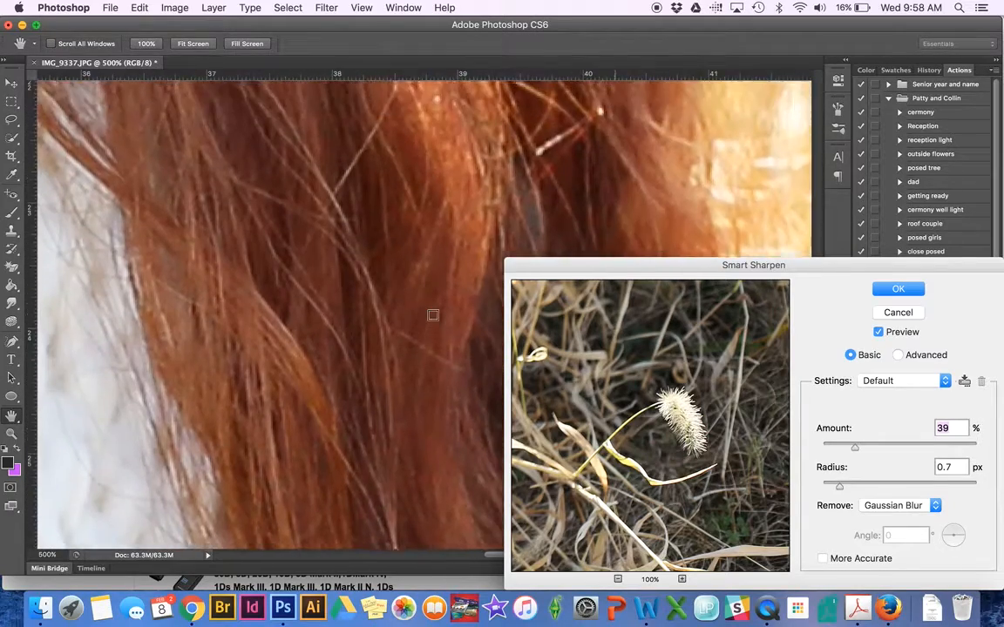
{"action": "scroll", "coordinate": [433, 315], "scroll_direction": "left", "scroll_amount": 10}
{"action": "scroll", "coordinate": [433, 314], "scroll_direction": "up", "scroll_amount": 5}
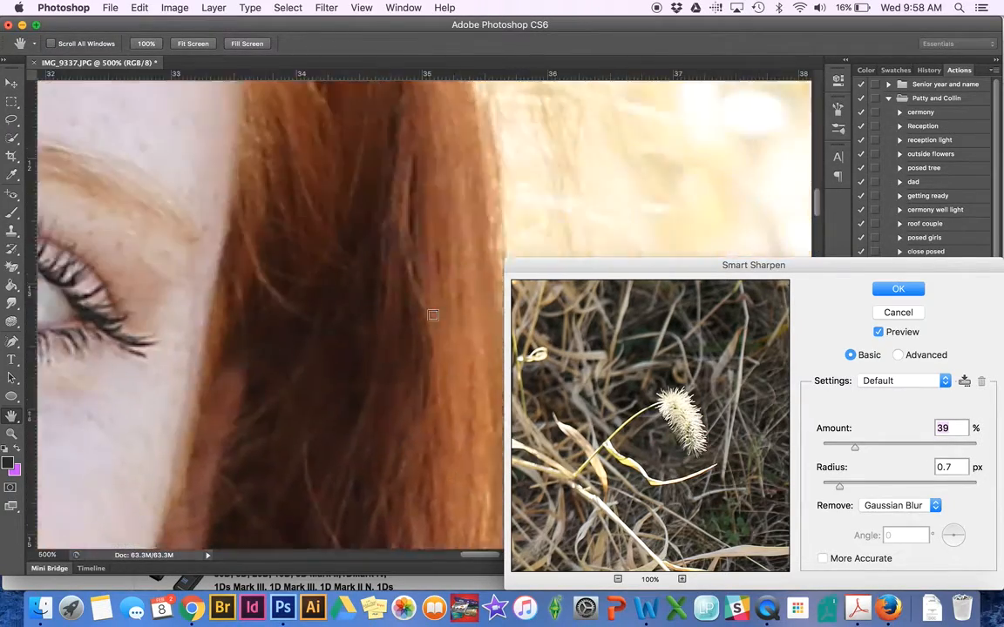
{"action": "scroll", "coordinate": [414, 142], "scroll_direction": "down", "scroll_amount": 3}
{"action": "scroll", "coordinate": [414, 142], "scroll_direction": "right", "scroll_amount": 3}
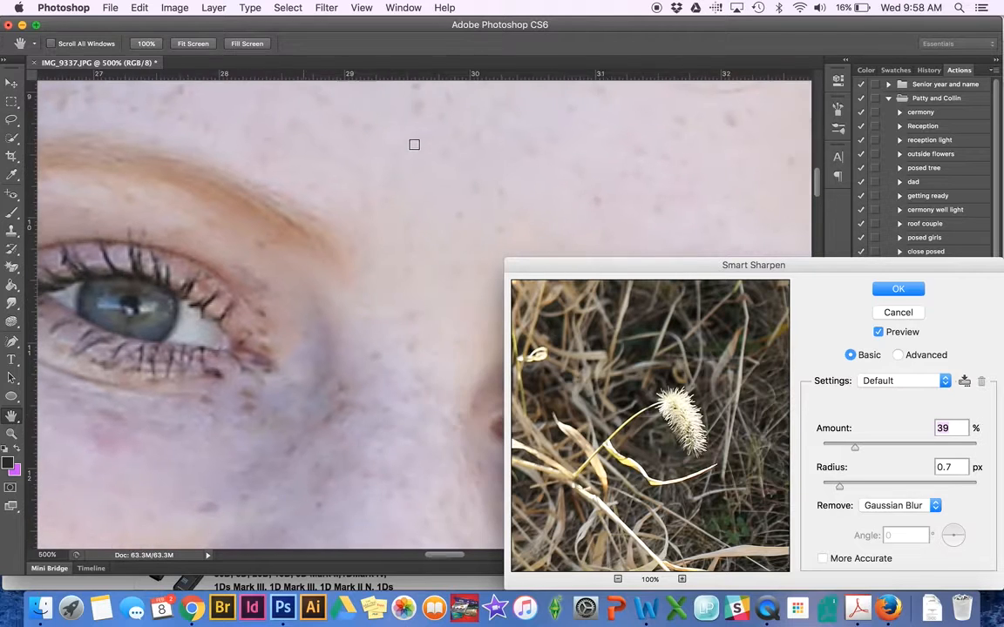
{"action": "left_click_drag", "start_coordinate": [854, 447], "coordinate": [965, 446]}
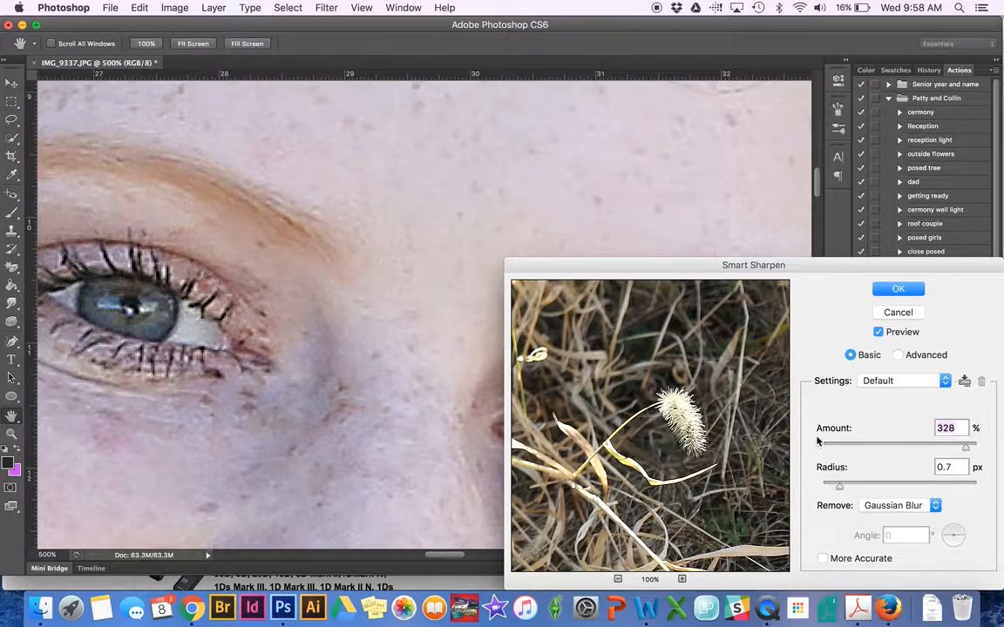
Compare the strong sharpening on and off at 300% zoom on hair and face.
{"action": "key", "text": "super+0"}
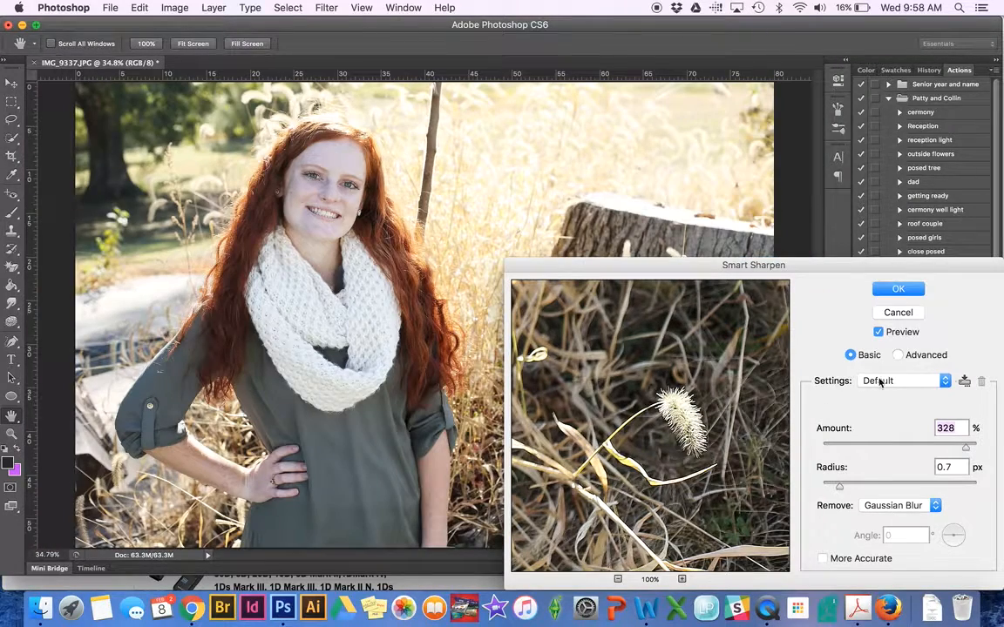
{"action": "left_click", "coordinate": [878, 332]}
{"action": "left_click", "coordinate": [879, 332]}
{"action": "key", "text": "super+equal"}
{"action": "key", "text": "super+equal"}
{"action": "key", "text": "super+equal"}
{"action": "key", "text": "super+equal"}
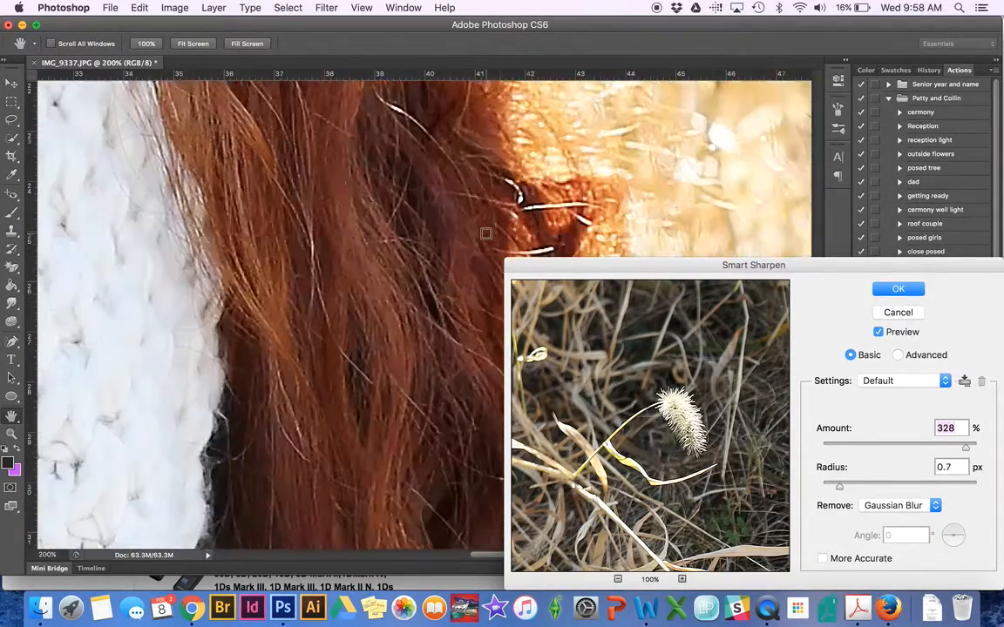
{"action": "key", "text": "super+equal"}
{"action": "scroll", "coordinate": [246, 232], "scroll_direction": "up", "scroll_amount": 15}
{"action": "scroll", "coordinate": [246, 233], "scroll_direction": "left", "scroll_amount": 8}
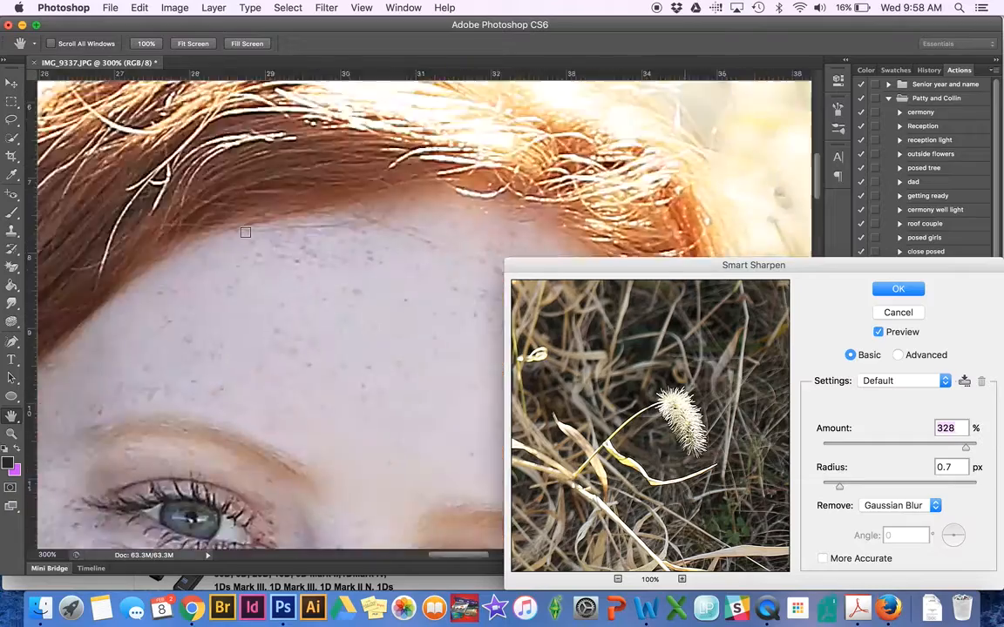
{"action": "scroll", "coordinate": [246, 233], "scroll_direction": "up", "scroll_amount": 10}
{"action": "scroll", "coordinate": [246, 233], "scroll_direction": "left", "scroll_amount": 5}
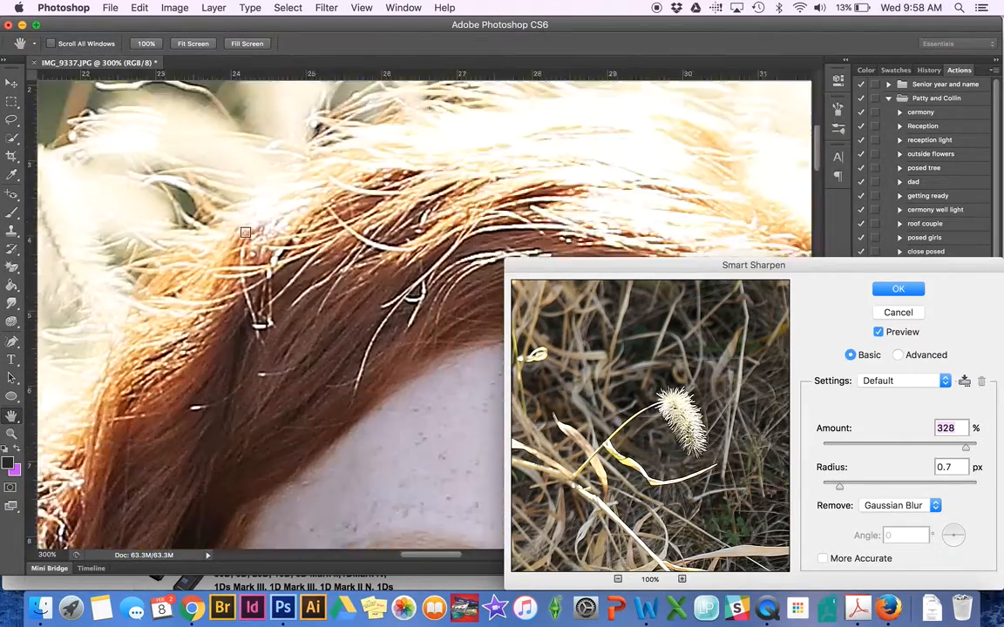
{"action": "scroll", "coordinate": [246, 233], "scroll_direction": "down", "scroll_amount": 15}
{"action": "scroll", "coordinate": [246, 233], "scroll_direction": "right", "scroll_amount": 5}
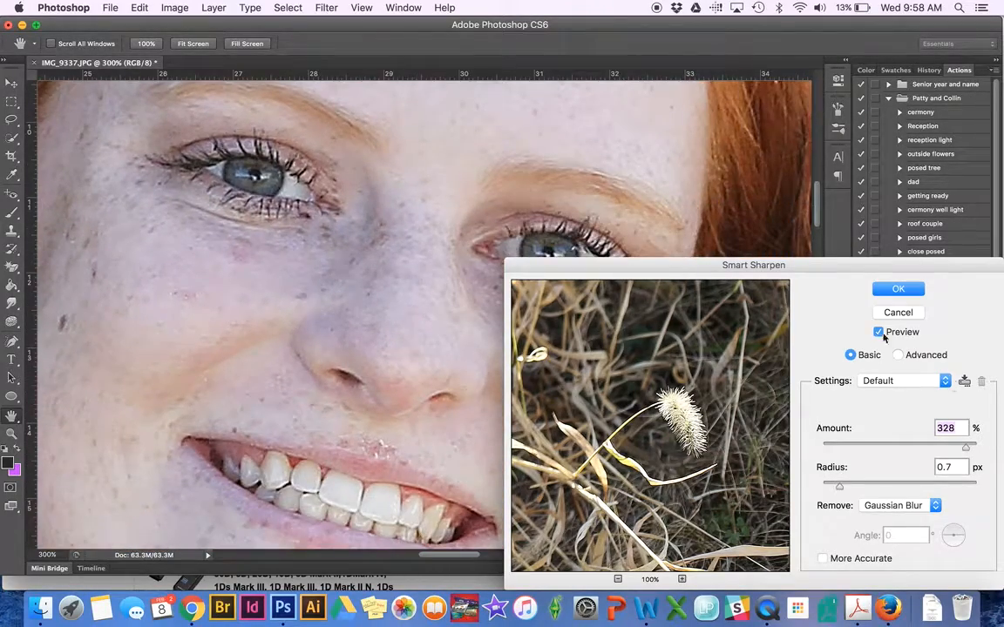
{"action": "left_click", "coordinate": [878, 332]}
{"action": "left_click", "coordinate": [878, 332]}
{"action": "left_click", "coordinate": [878, 332]}
{"action": "left_click", "coordinate": [878, 331]}
Lower the Smart Sharpen Amount to 43% and compare it on the whole photo.
{"action": "left_click", "coordinate": [863, 448]}
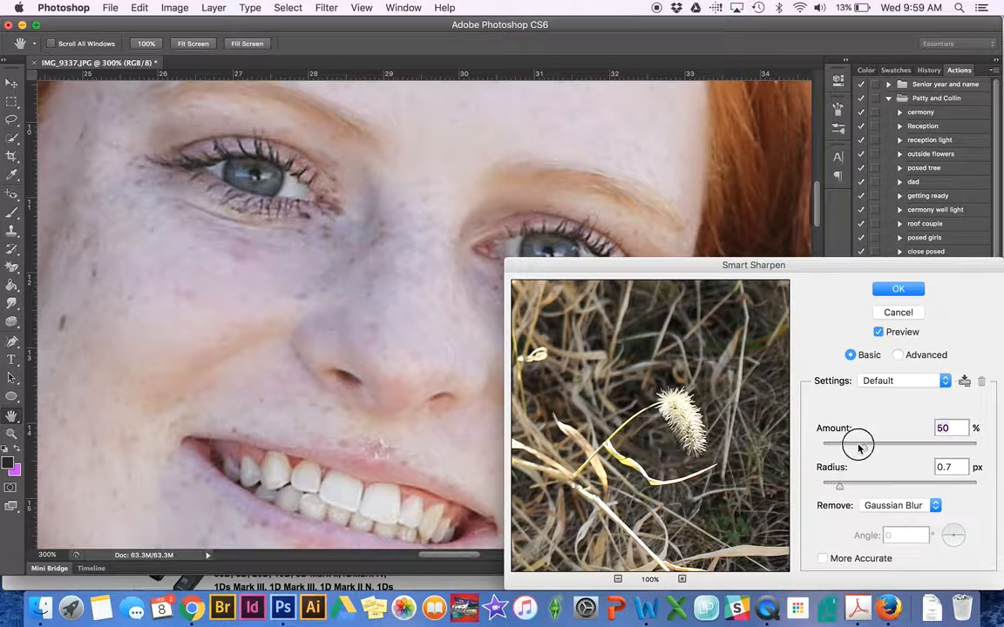
{"action": "left_click_drag", "start_coordinate": [858, 448], "coordinate": [855, 447]}
{"action": "left_click", "coordinate": [879, 333]}
{"action": "key", "text": "super+0"}
{"action": "left_click", "coordinate": [881, 332]}
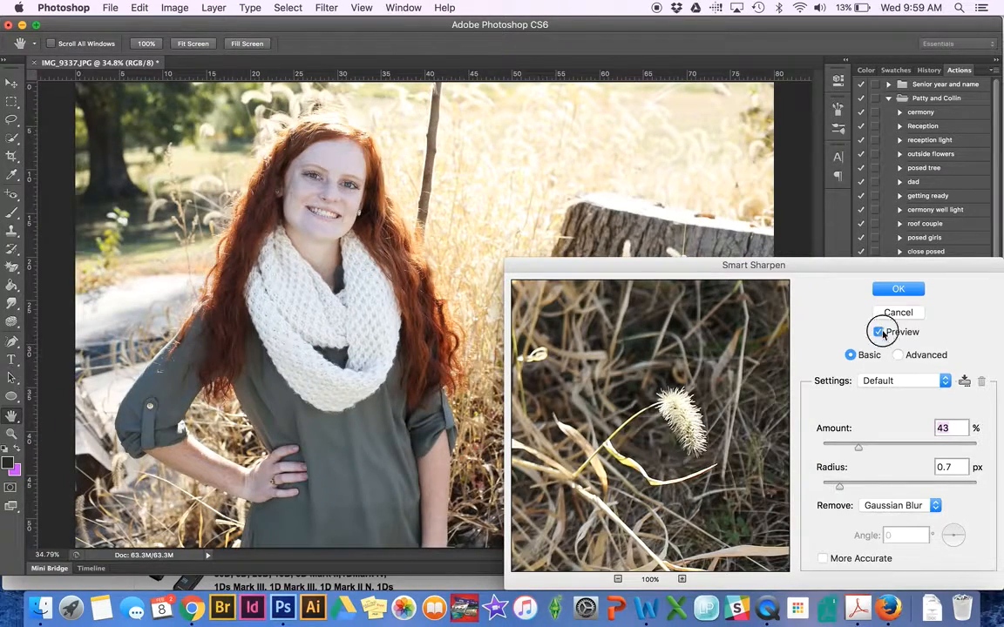
{"action": "left_click", "coordinate": [882, 332]}
Apply the Smart Sharpen, then open and cancel the Exposure adjustment without changes.
{"action": "left_click", "coordinate": [913, 288]}
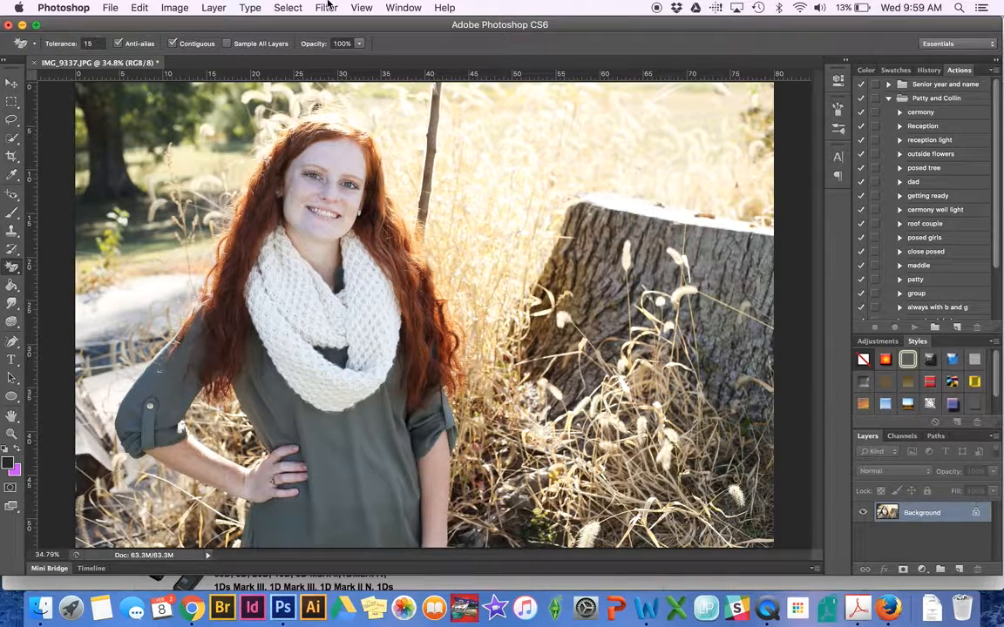
{"action": "left_click", "coordinate": [175, 7]}
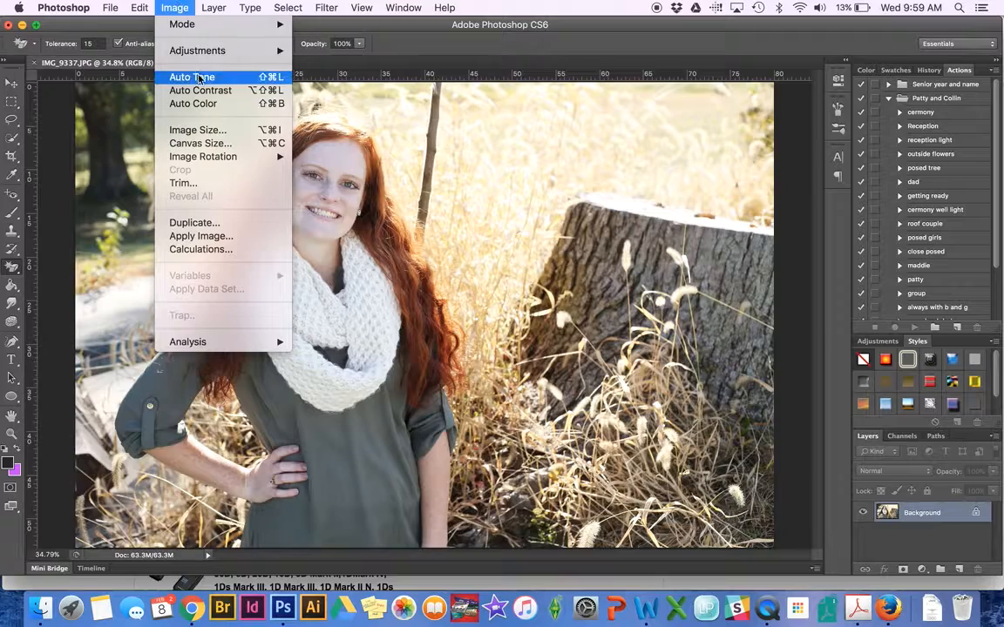
{"action": "mouse_move", "coordinate": [178, 49]}
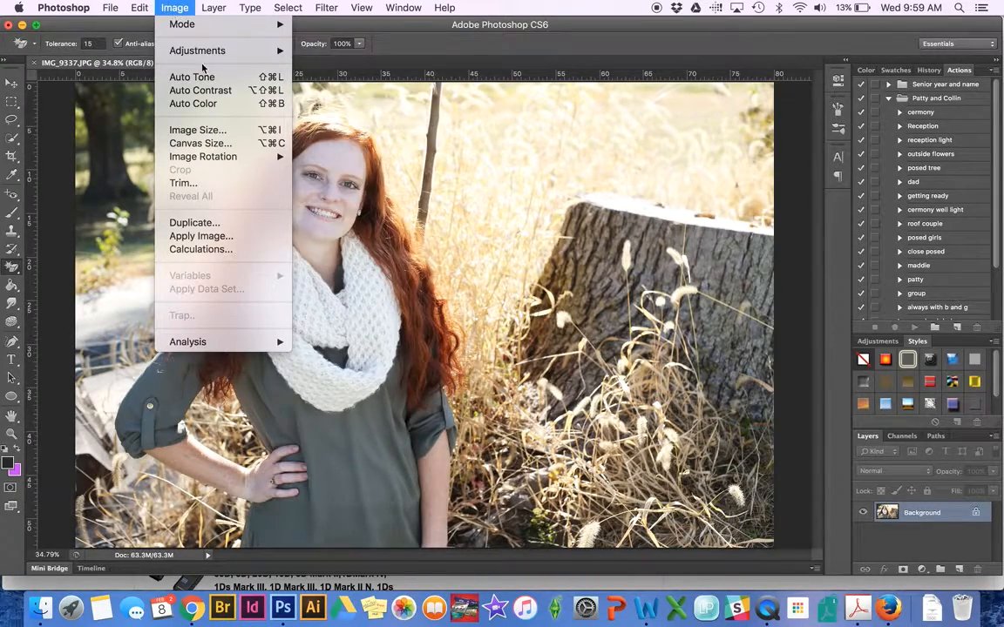
{"action": "left_click", "coordinate": [340, 94]}
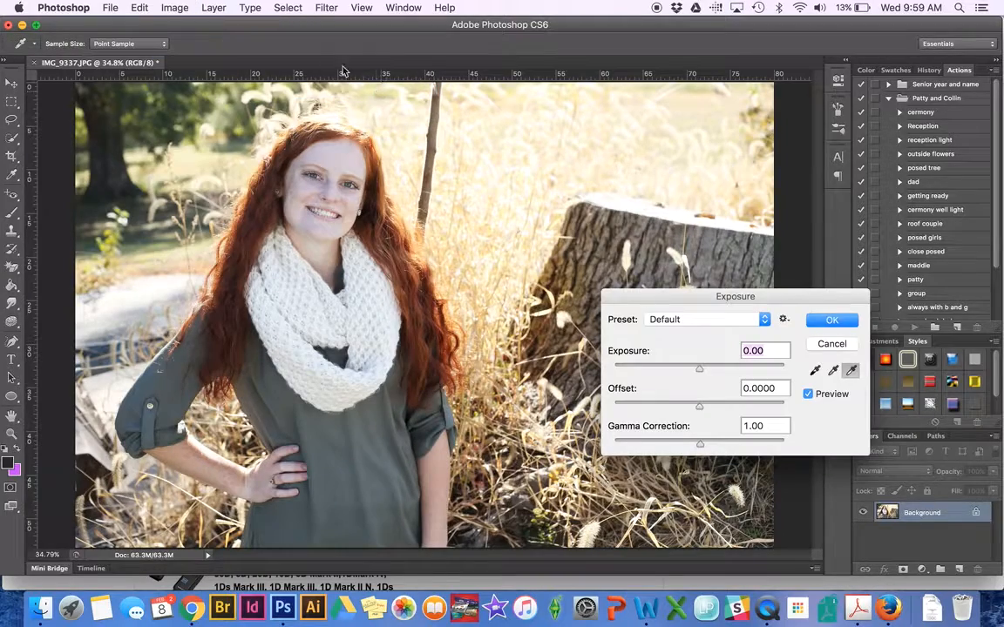
{"action": "left_click", "coordinate": [831, 343]}
{"action": "left_click", "coordinate": [173, 8]}
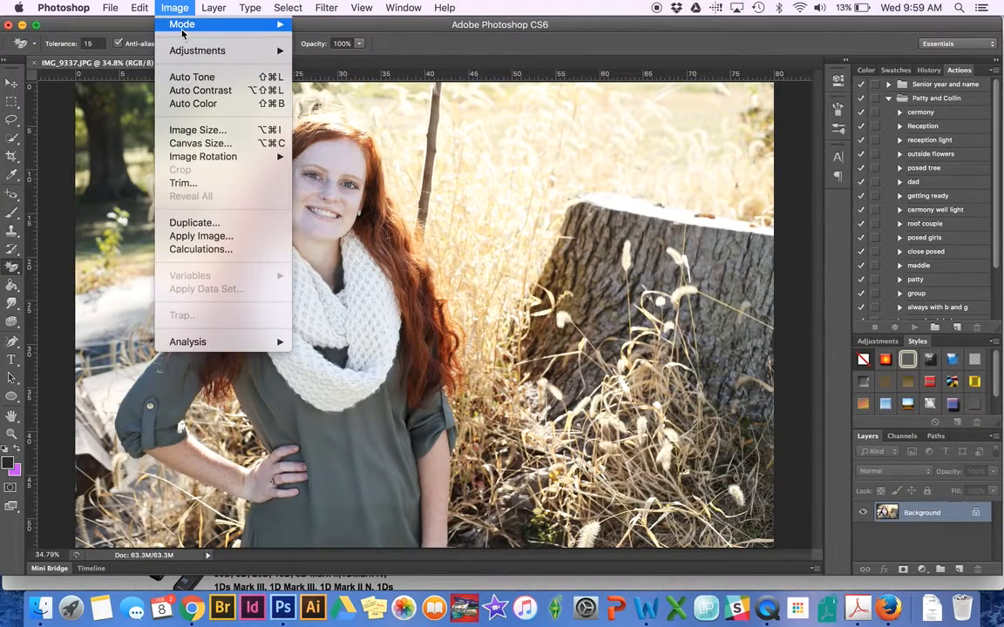
Open the Vibrance adjustment, set Vibrance to +16, and compare with the original.
{"action": "mouse_move", "coordinate": [200, 51]}
{"action": "left_click", "coordinate": [366, 116]}
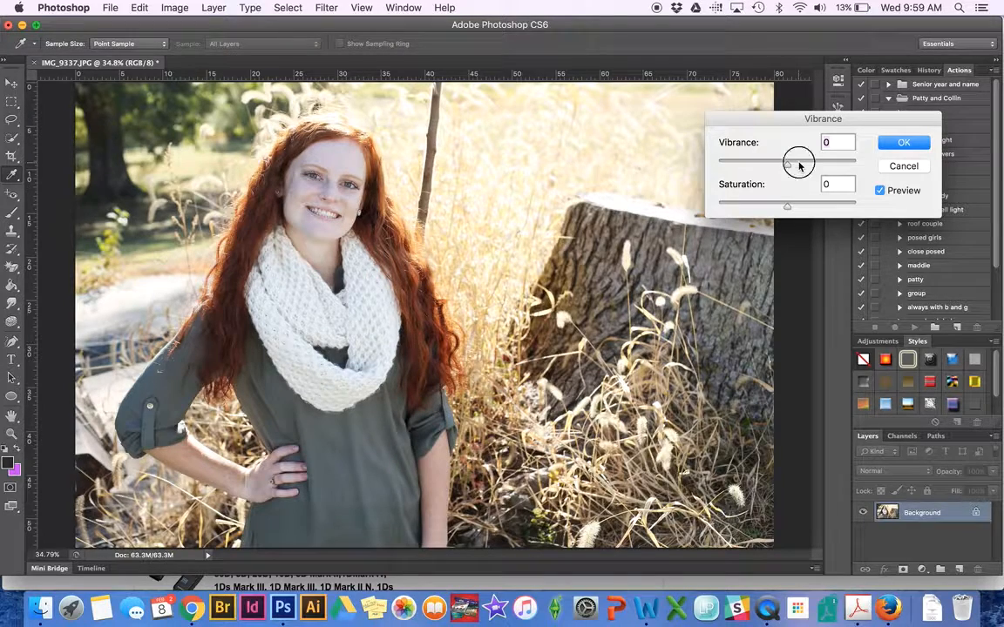
{"action": "left_click", "coordinate": [798, 164]}
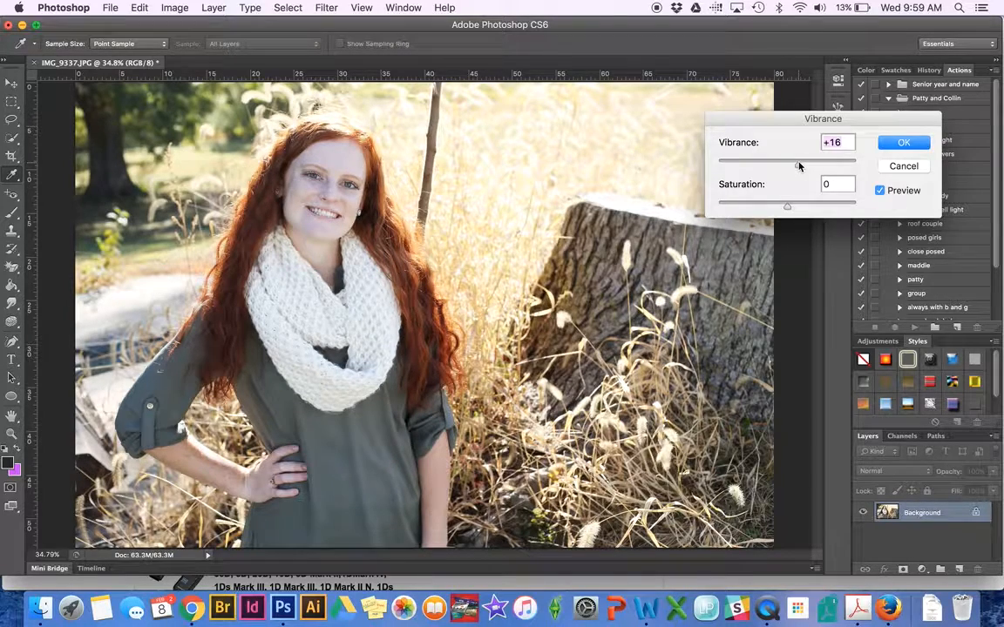
{"action": "left_click", "coordinate": [881, 190]}
{"action": "left_click", "coordinate": [880, 190]}
{"action": "left_click", "coordinate": [880, 190]}
{"action": "left_click", "coordinate": [881, 190]}
Settle Saturation at about +12 after comparing several values, then apply the adjustment.
{"action": "left_click_drag", "start_coordinate": [789, 208], "coordinate": [792, 208]}
{"action": "left_click", "coordinate": [881, 190]}
{"action": "left_click", "coordinate": [880, 191]}
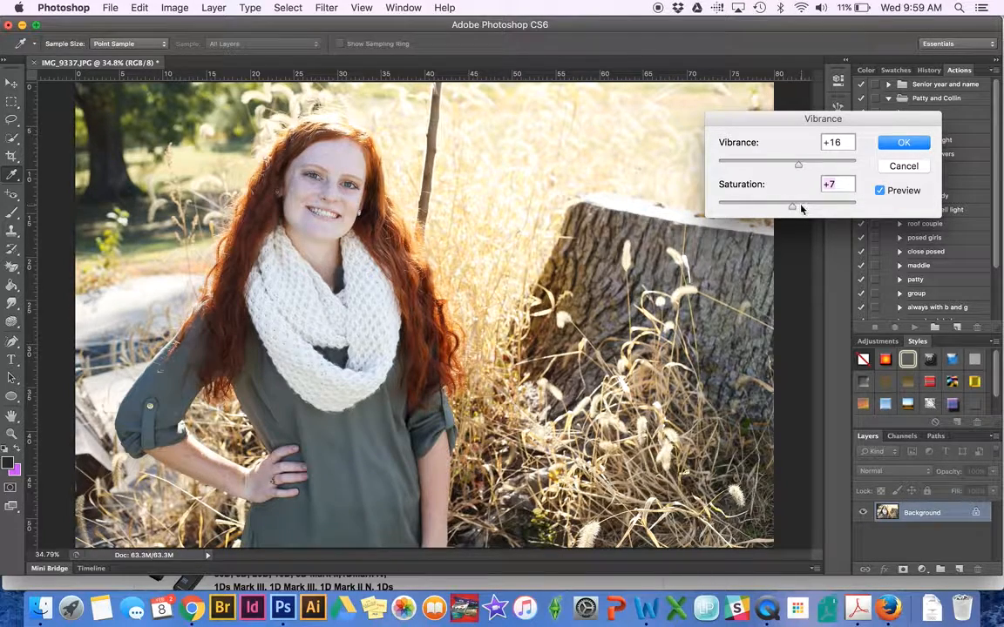
{"action": "left_click_drag", "start_coordinate": [800, 208], "coordinate": [820, 209]}
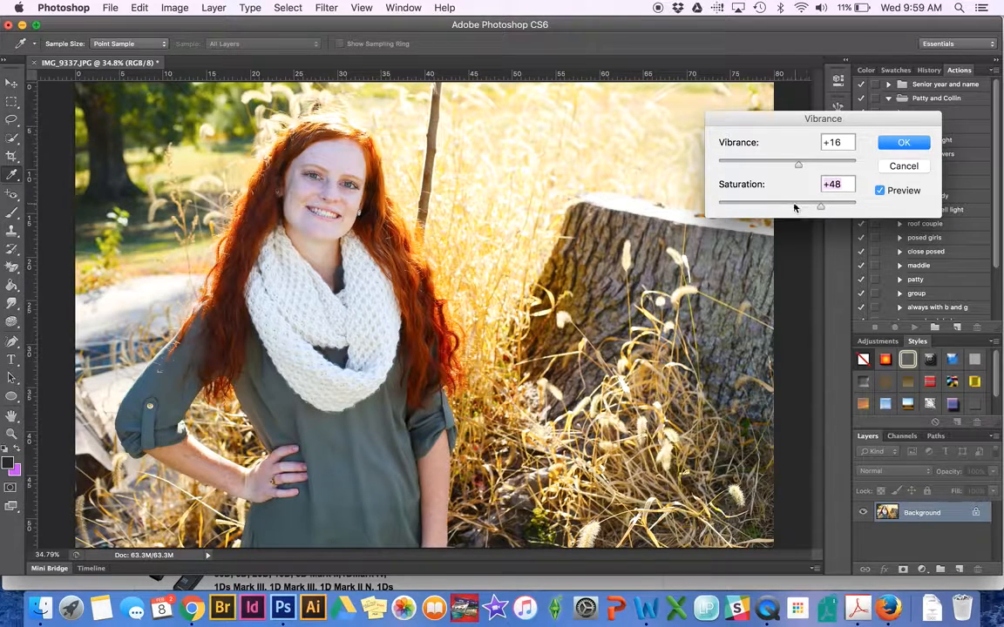
{"action": "left_click", "coordinate": [793, 206]}
{"action": "left_click", "coordinate": [796, 205]}
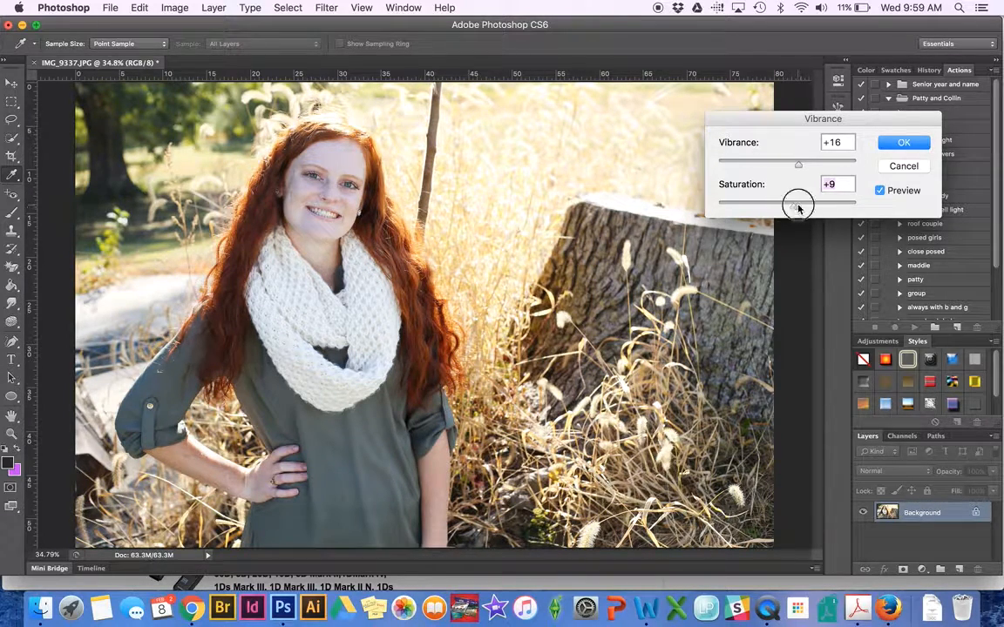
{"action": "left_click", "coordinate": [879, 191]}
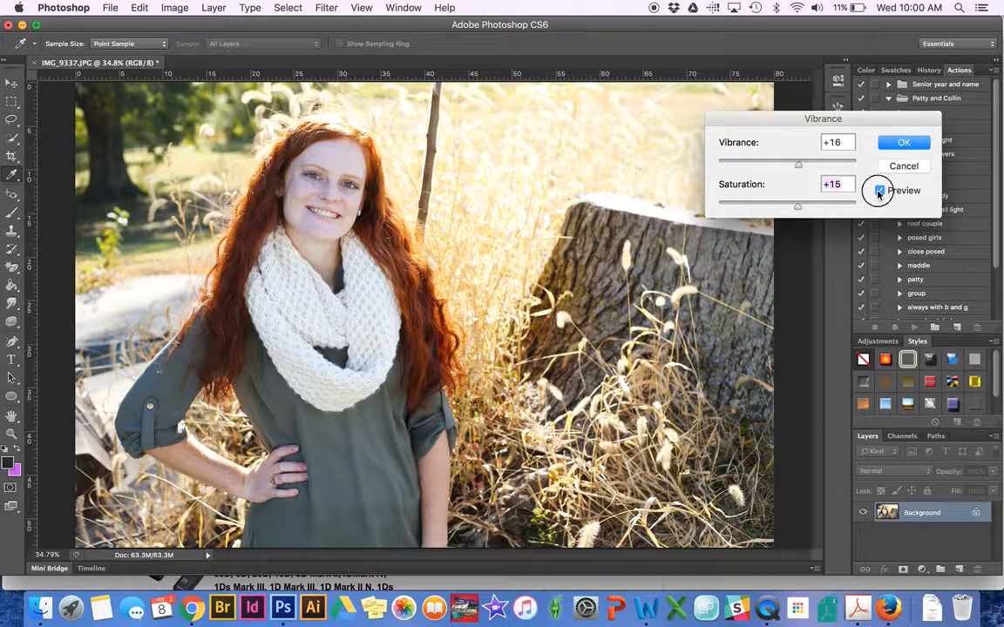
{"action": "left_click", "coordinate": [879, 191]}
{"action": "left_click", "coordinate": [792, 206]}
{"action": "left_click_drag", "start_coordinate": [793, 209], "coordinate": [794, 209]}
{"action": "left_click", "coordinate": [880, 191]}
{"action": "left_click", "coordinate": [898, 143]}
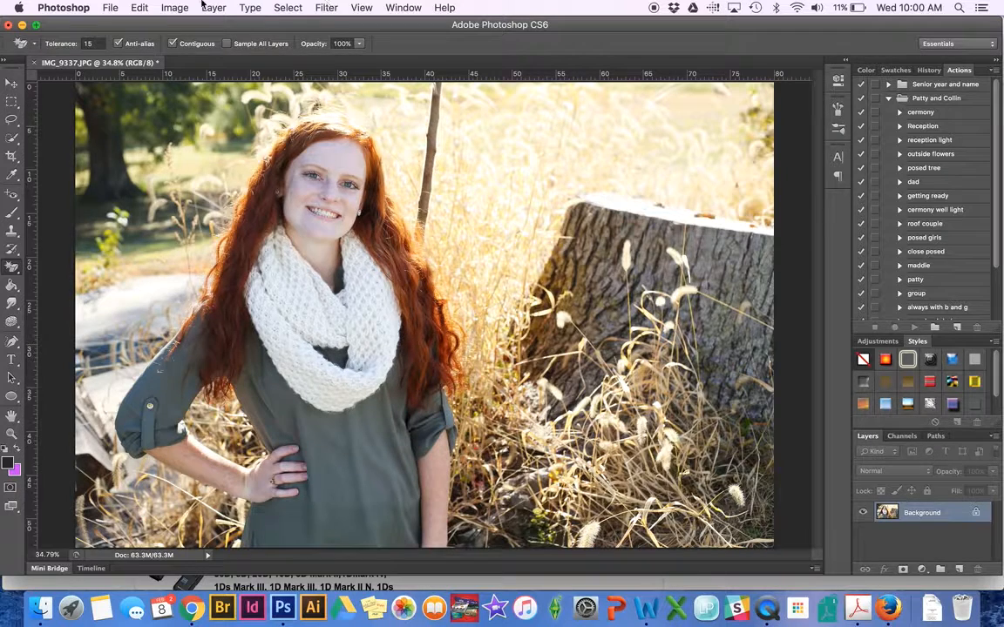
Open Photo Filter and choose a custom light orange filter colour.
{"action": "left_click", "coordinate": [174, 7]}
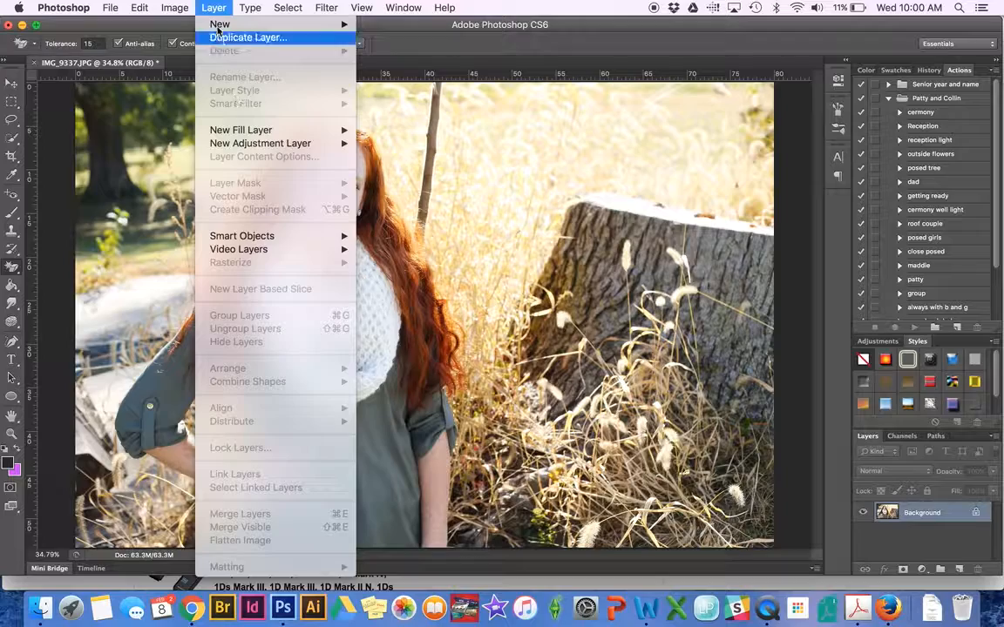
{"action": "mouse_move", "coordinate": [178, 8]}
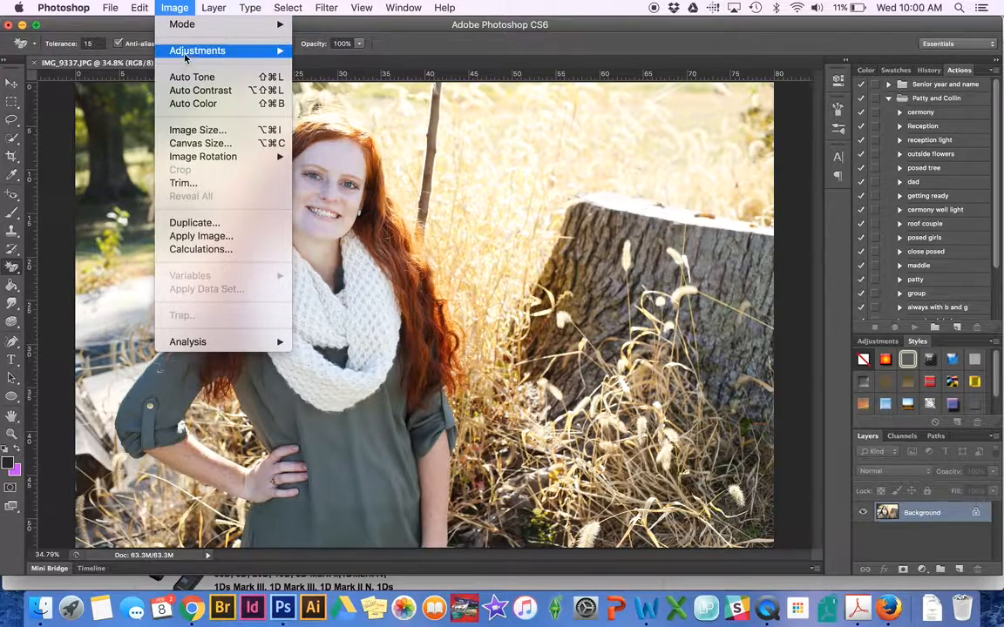
{"action": "mouse_move", "coordinate": [284, 50]}
{"action": "mouse_move", "coordinate": [240, 49]}
{"action": "left_click", "coordinate": [359, 167]}
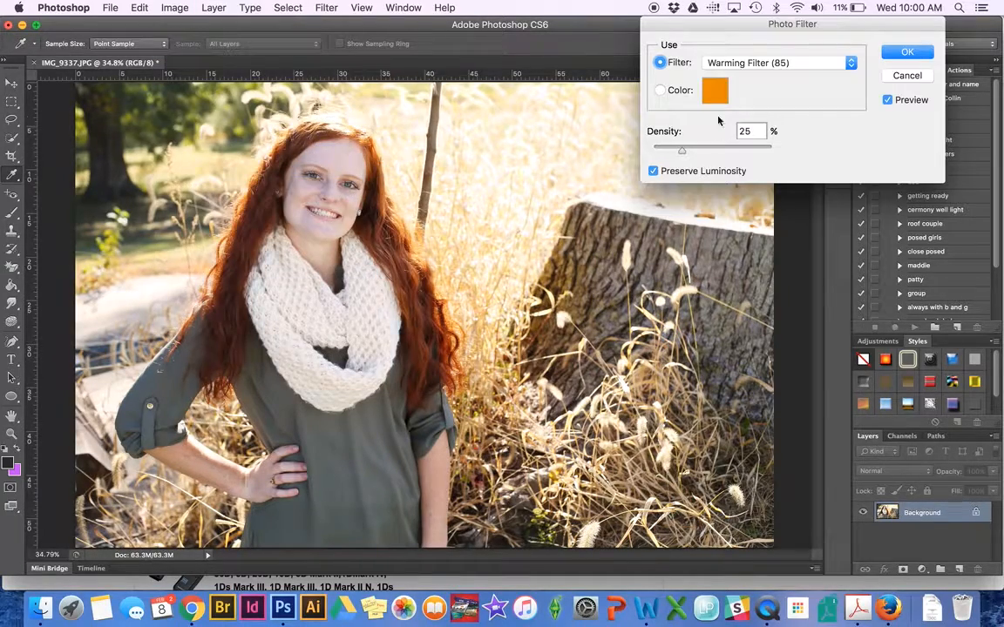
{"action": "left_click", "coordinate": [660, 90]}
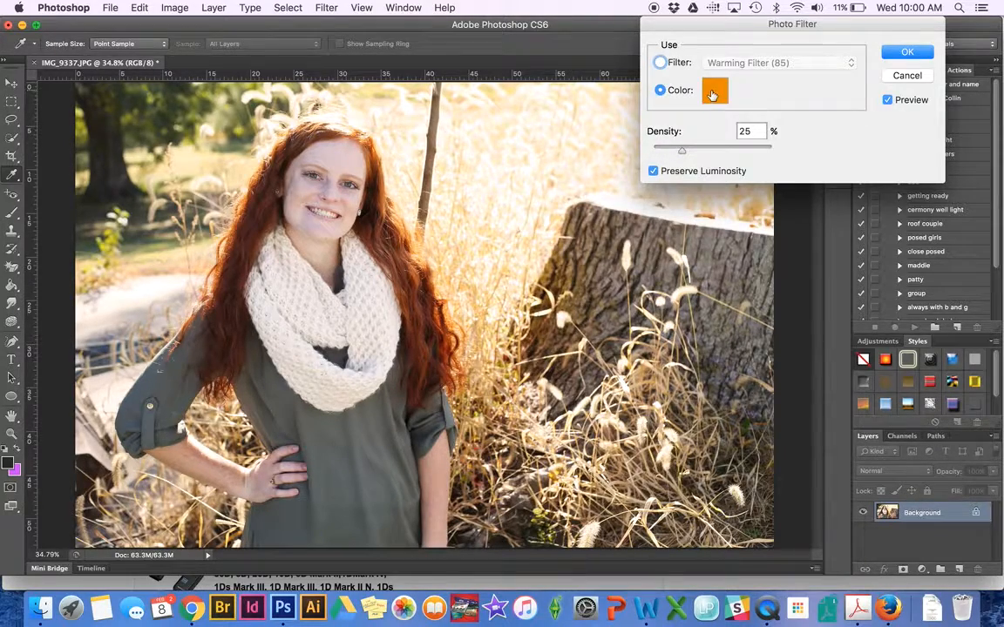
{"action": "left_click", "coordinate": [714, 91]}
{"action": "left_click_drag", "start_coordinate": [604, 130], "coordinate": [652, 121]}
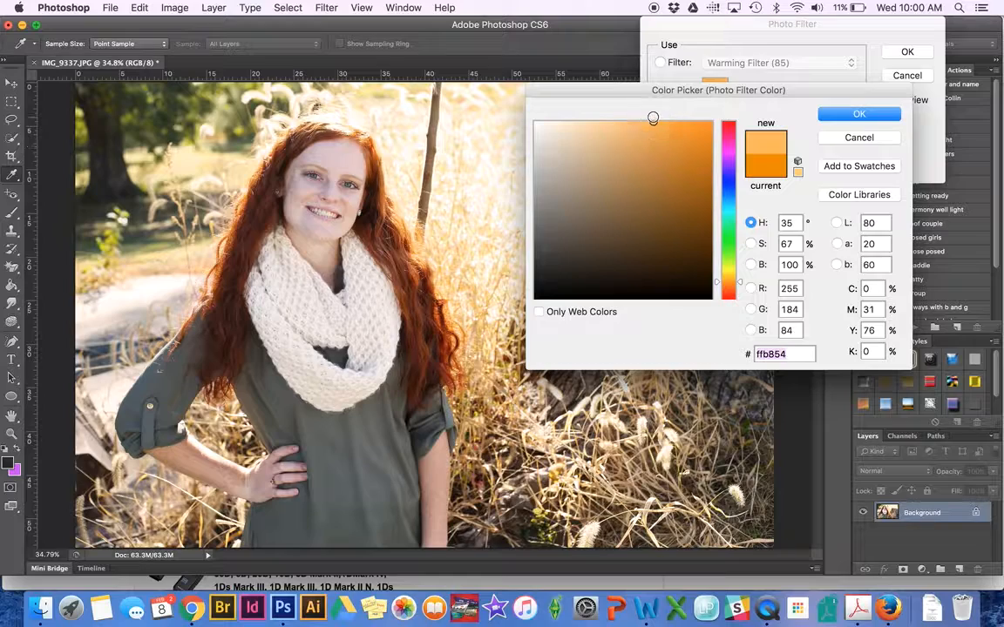
{"action": "left_click", "coordinate": [845, 118]}
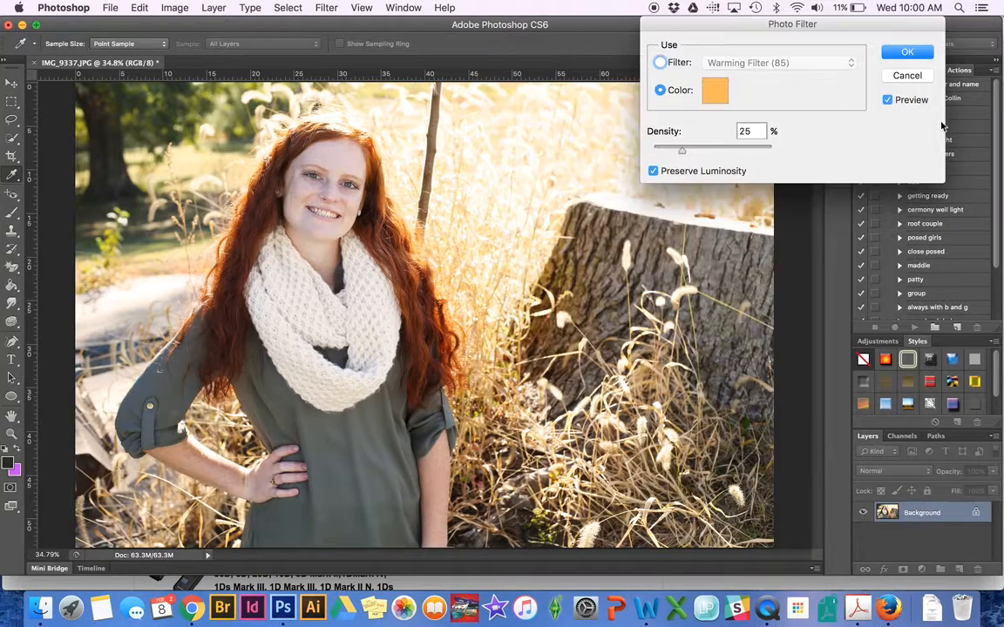
{"action": "left_click", "coordinate": [888, 100]}
Set the Photo Filter density to 13%, compare, and apply it.
{"action": "left_click", "coordinate": [757, 131]}
{"action": "key", "text": "BackSpace"}
{"action": "type", "text": "1"}
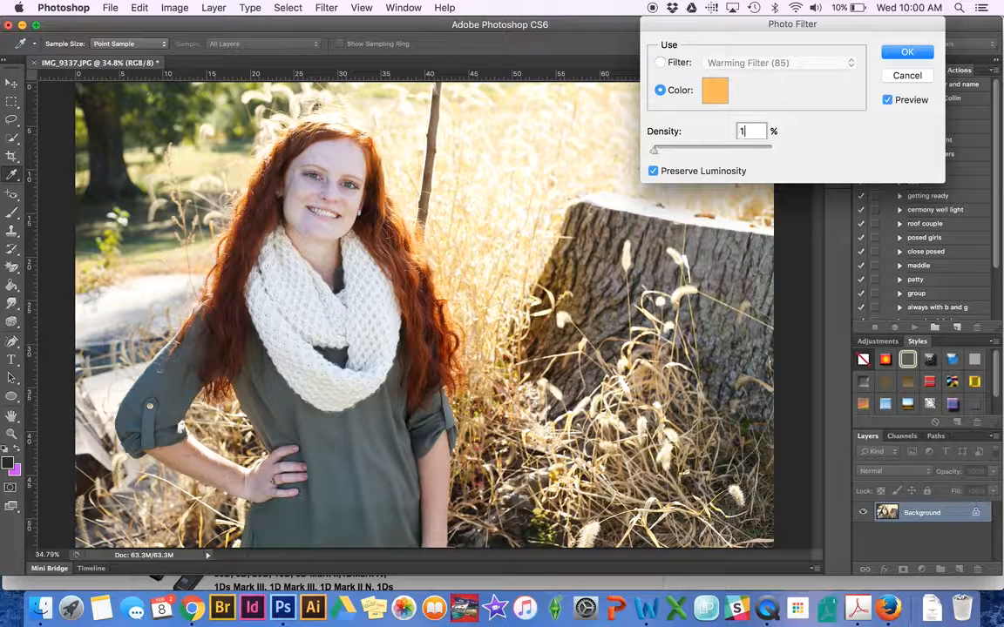
{"action": "type", "text": "8"}
{"action": "left_click", "coordinate": [887, 101]}
{"action": "left_click", "coordinate": [887, 101]}
{"action": "key", "text": "BackSpace"}
{"action": "type", "text": "3"}
{"action": "left_click", "coordinate": [889, 52]}
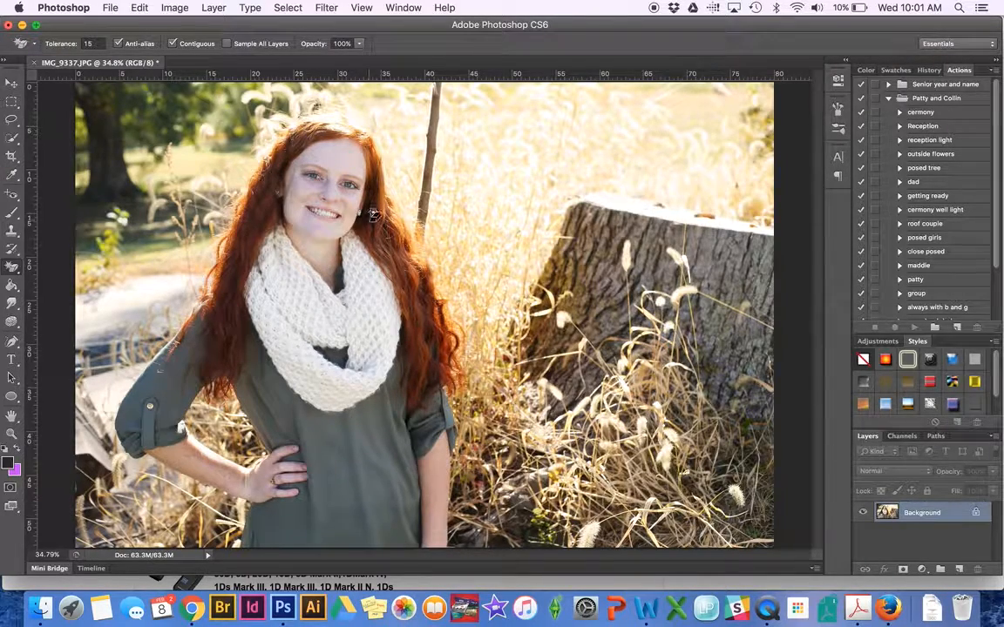
Compare the original Open state with the final Photo Filter state in History, then switch to QuickTime Player.
{"action": "left_click", "coordinate": [929, 69]}
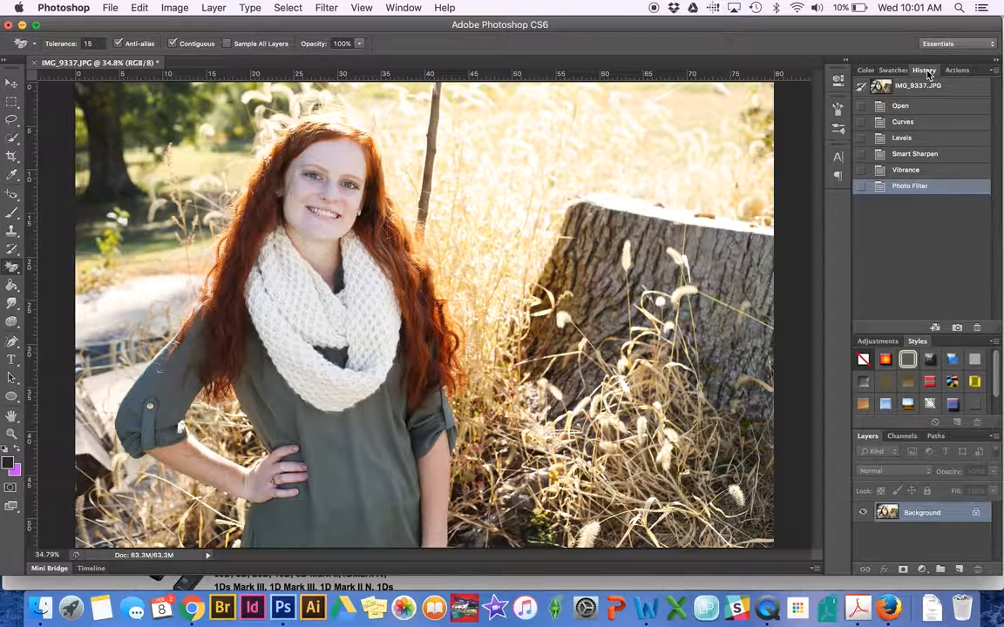
{"action": "left_click", "coordinate": [901, 105]}
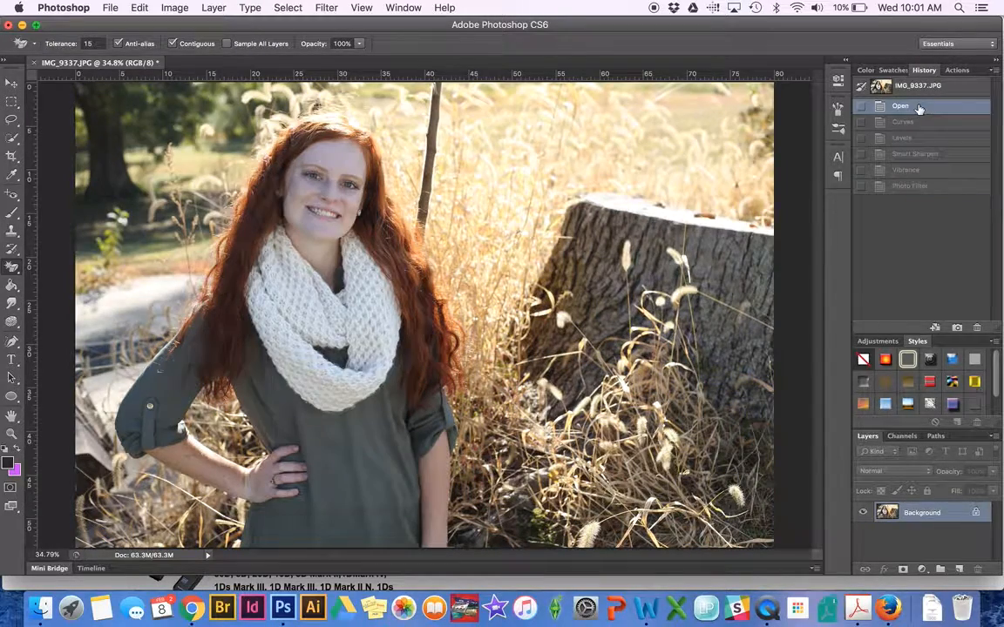
{"action": "left_click", "coordinate": [907, 188]}
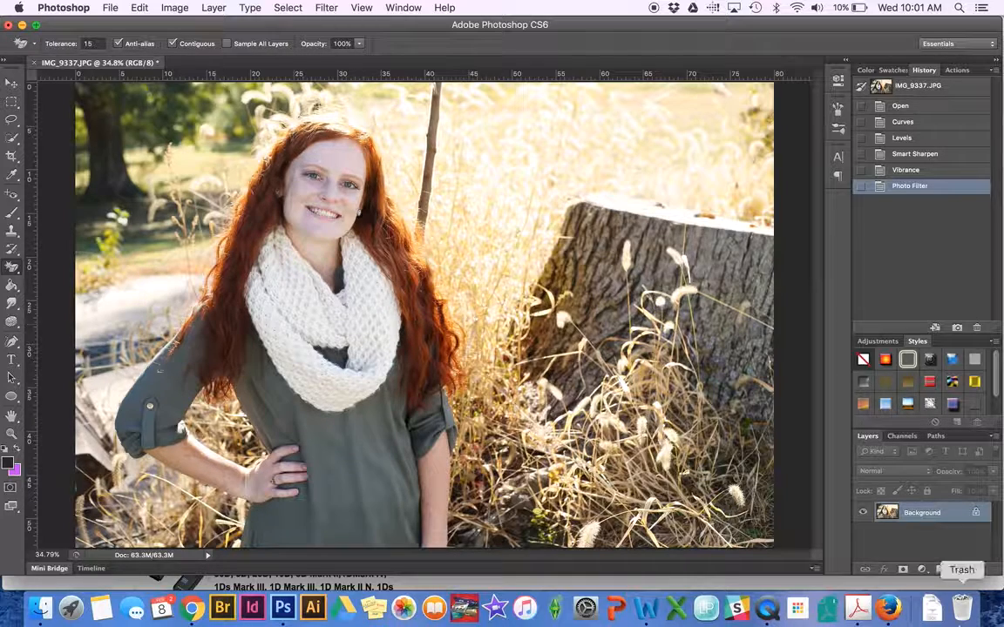
{"action": "left_click", "coordinate": [765, 610]}
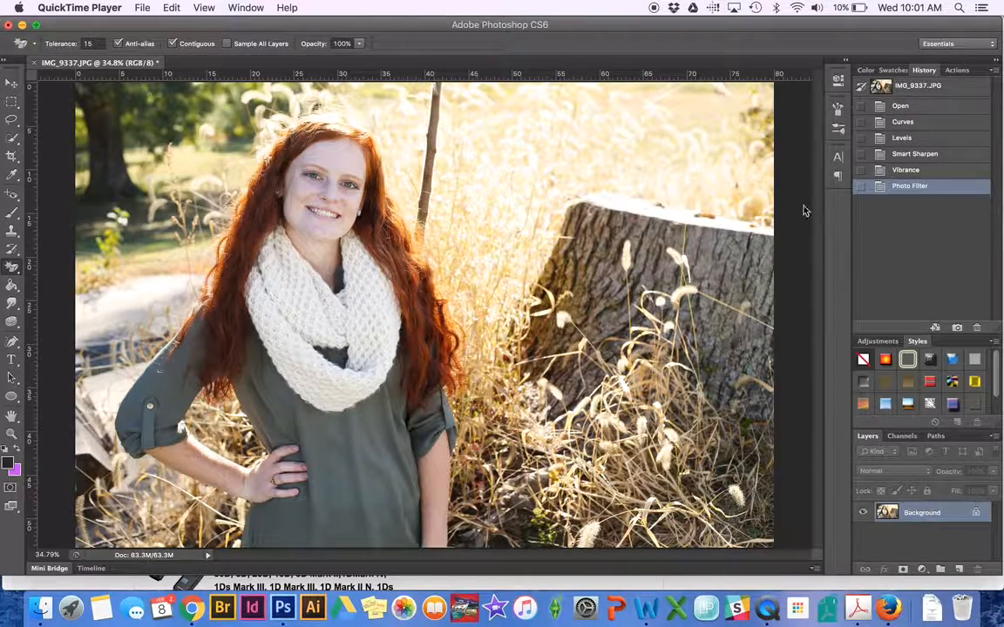